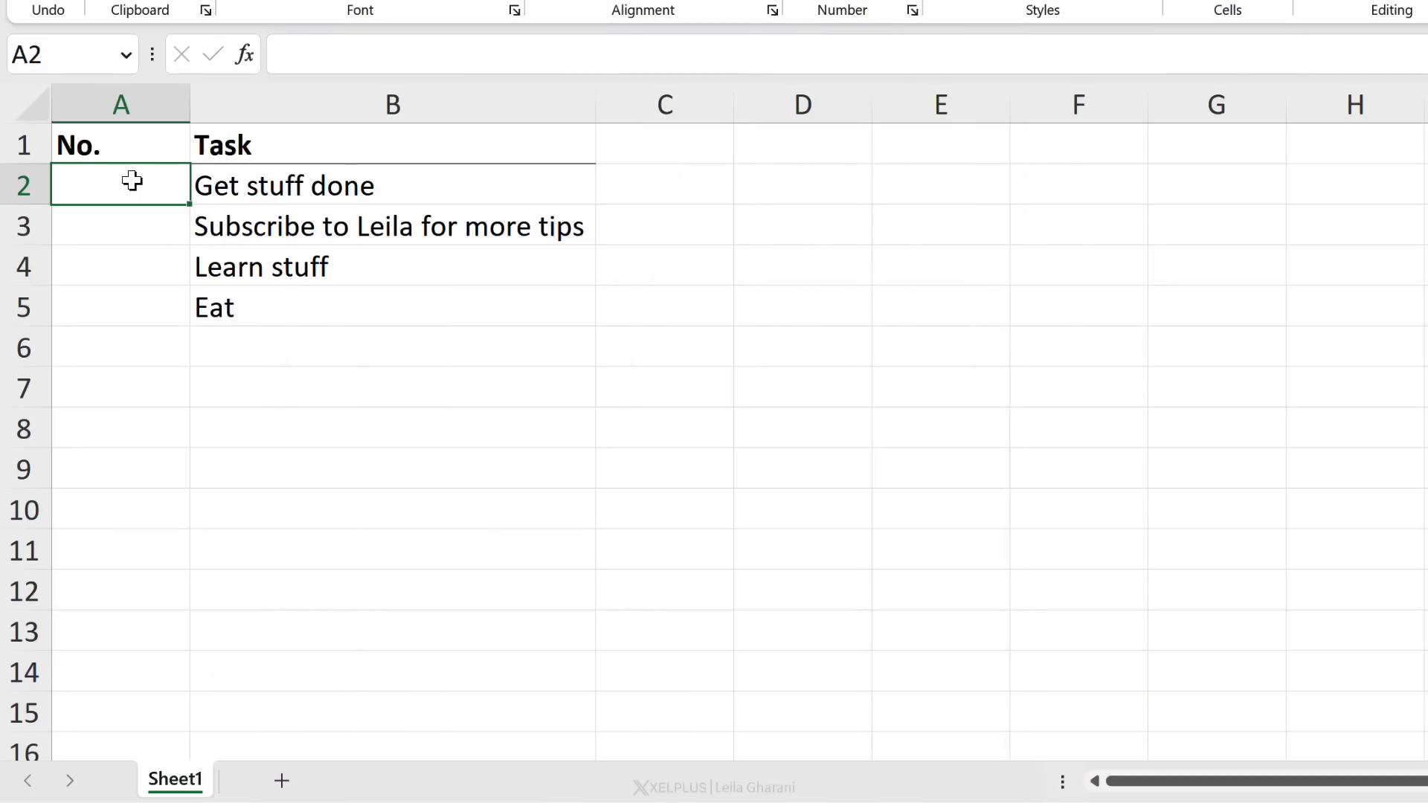
Step: Enter 1 in A2, then clear the repeated 1s copied into A3:A5
type("1")
key("Return")
left_click(156, 191)
left_click_drag(193, 215, 189, 338)
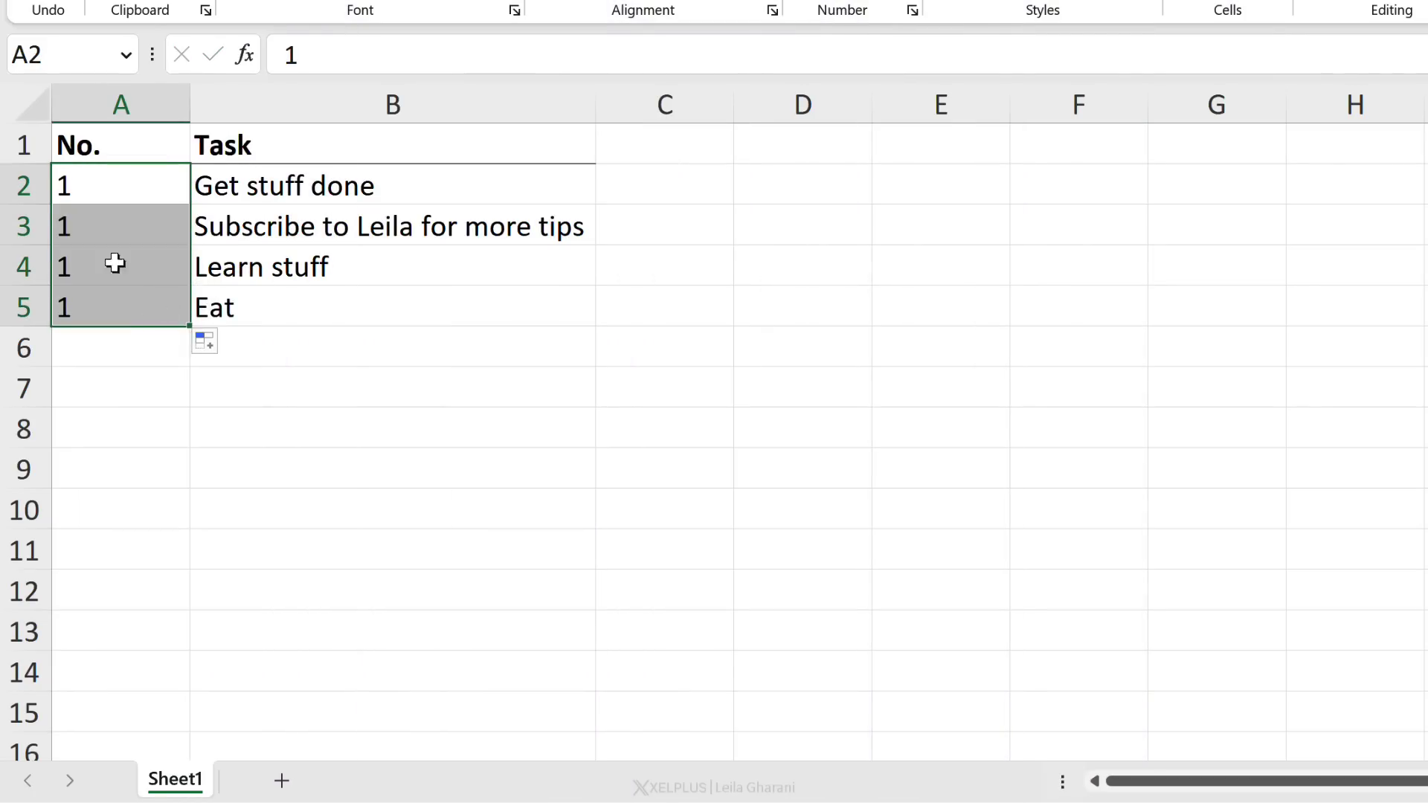
left_click_drag(90, 216, 77, 312)
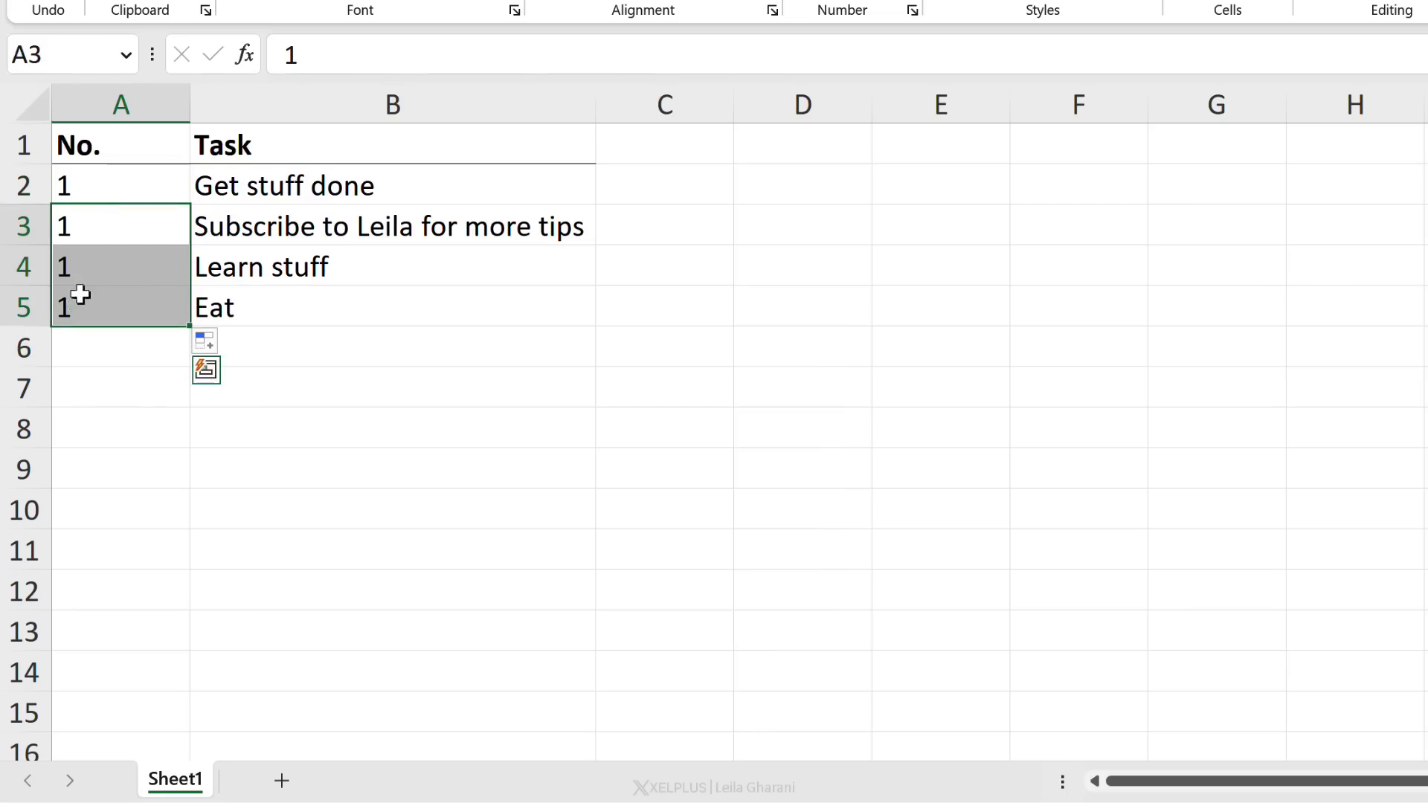
key("Delete")
Step: Type 2 in A3 and fill the 1, 2 series down to A5
left_click(95, 223)
type("2")
mouse_move(113, 181)
left_mouse_down()
mouse_move(114, 226)
mouse_move(181, 327)
mouse_move(201, 740)
left_mouse_up()
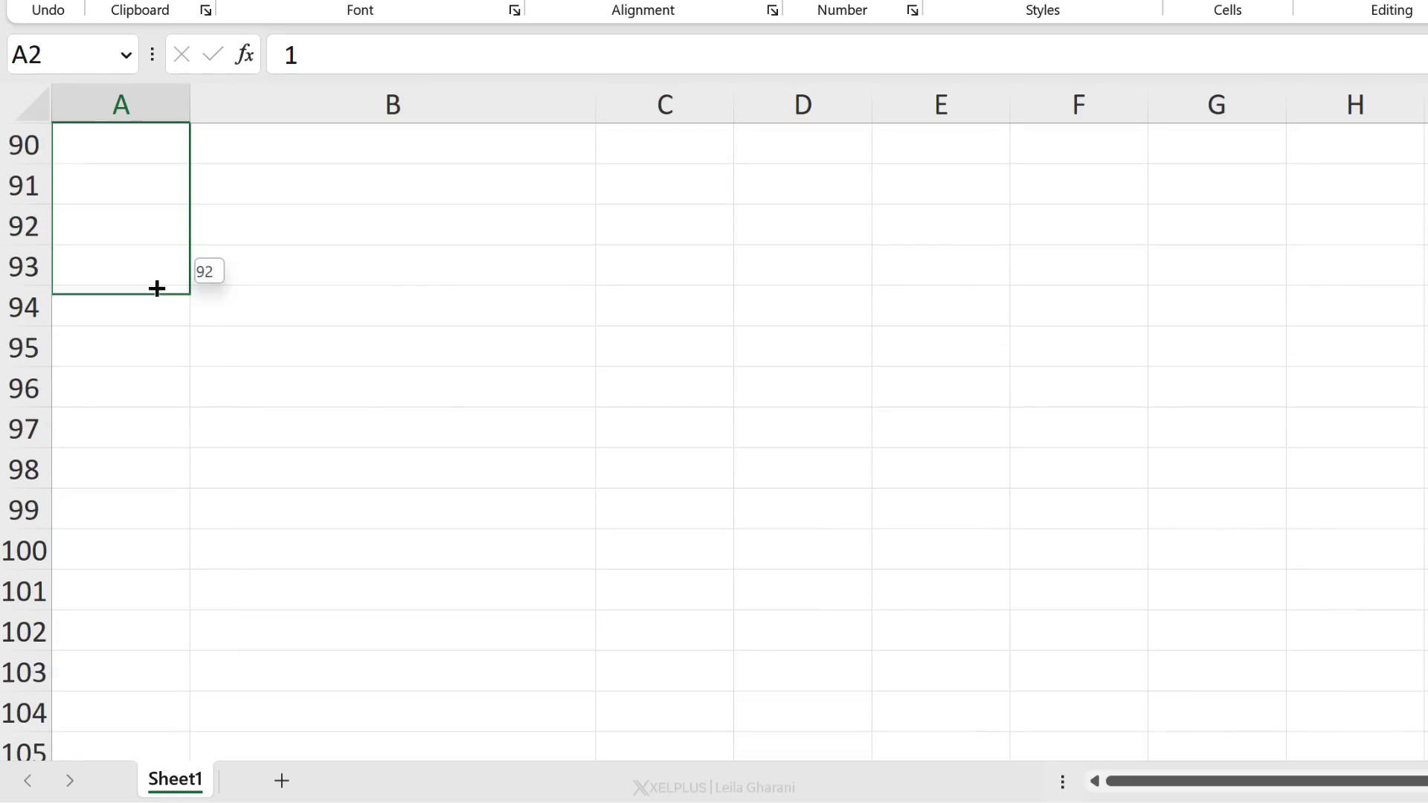
left_click_drag(201, 740, 160, 264)
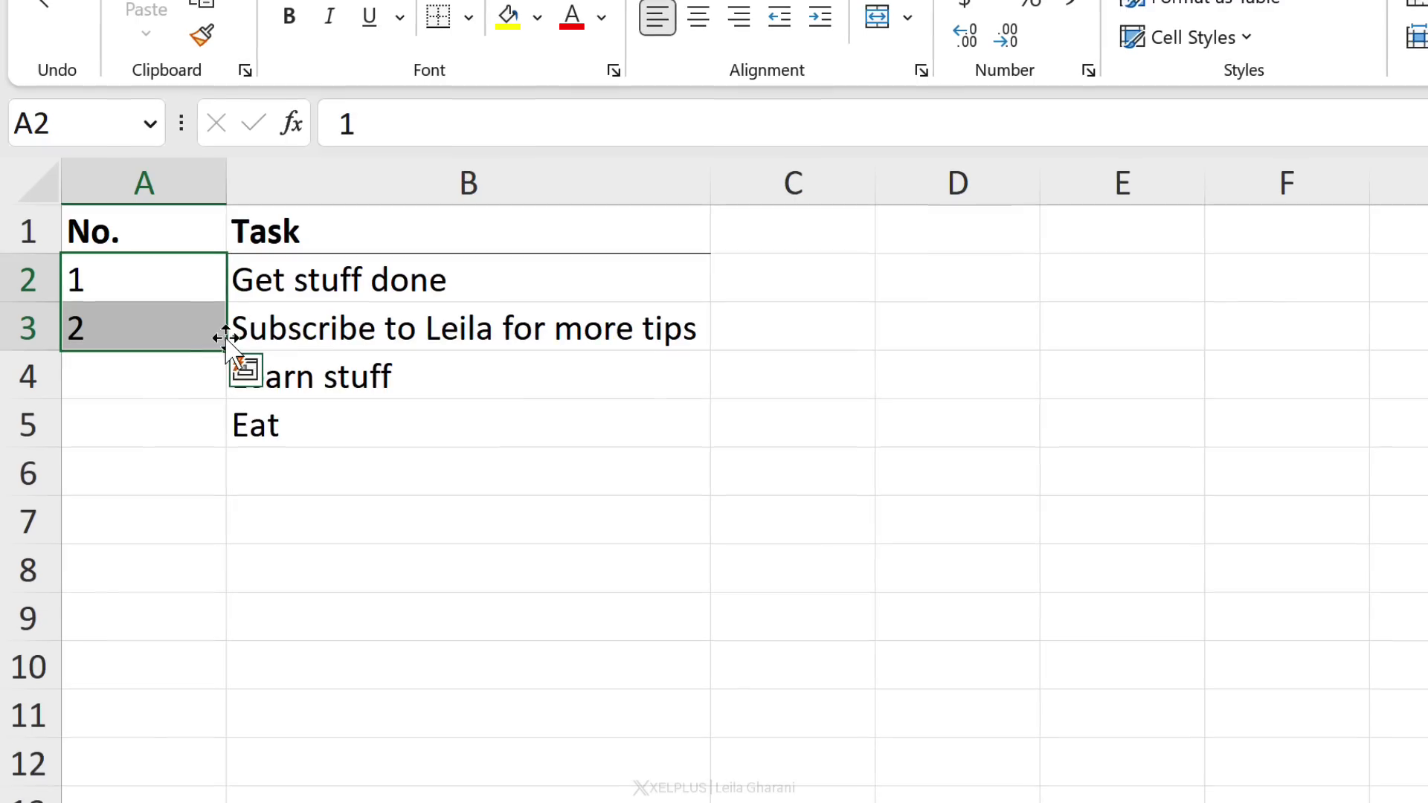
left_click_drag(199, 274, 216, 438)
Step: Add the tasks Sleep and Repeat in B6 and B7
left_click(353, 476)
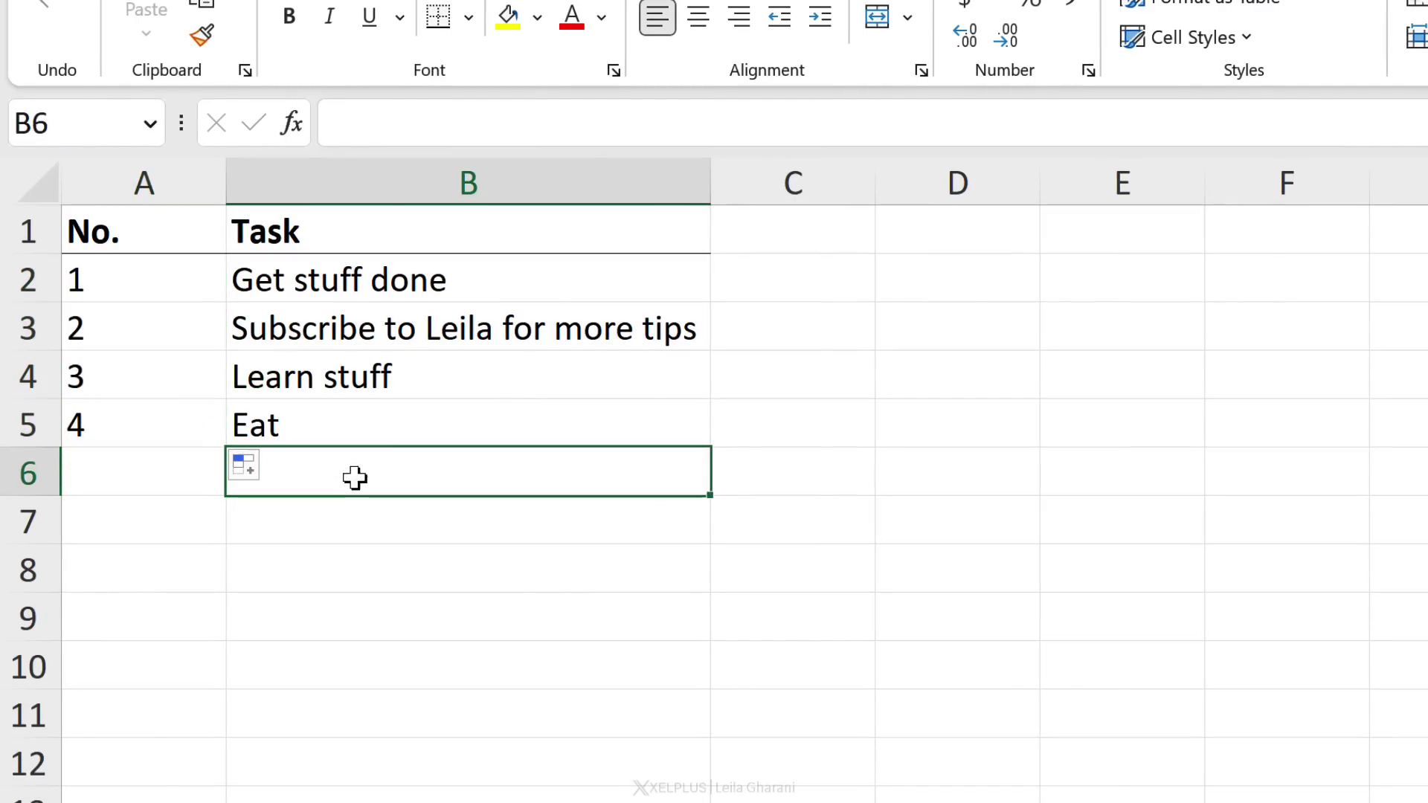
type("Sle")
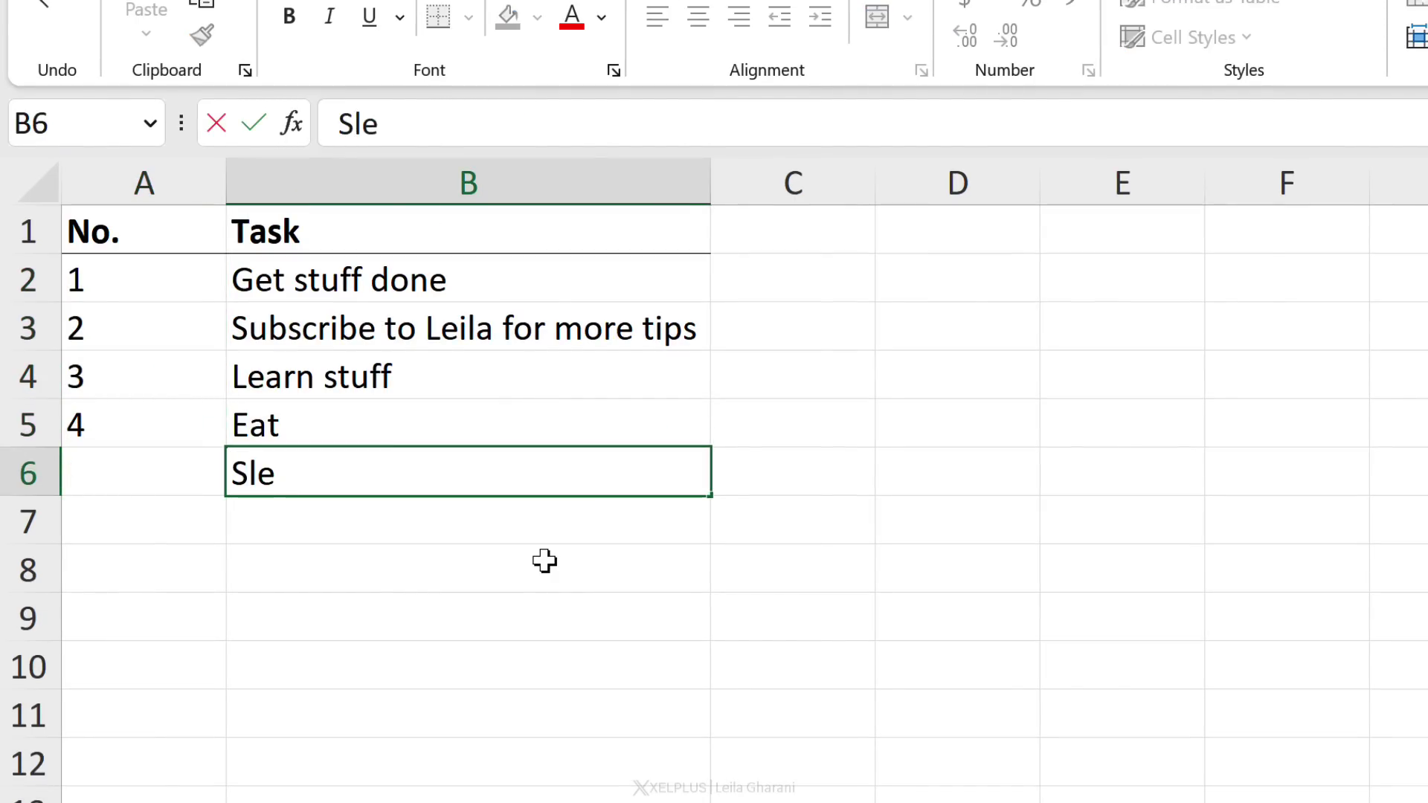
type("ep")
key("Return")
type("Rep")
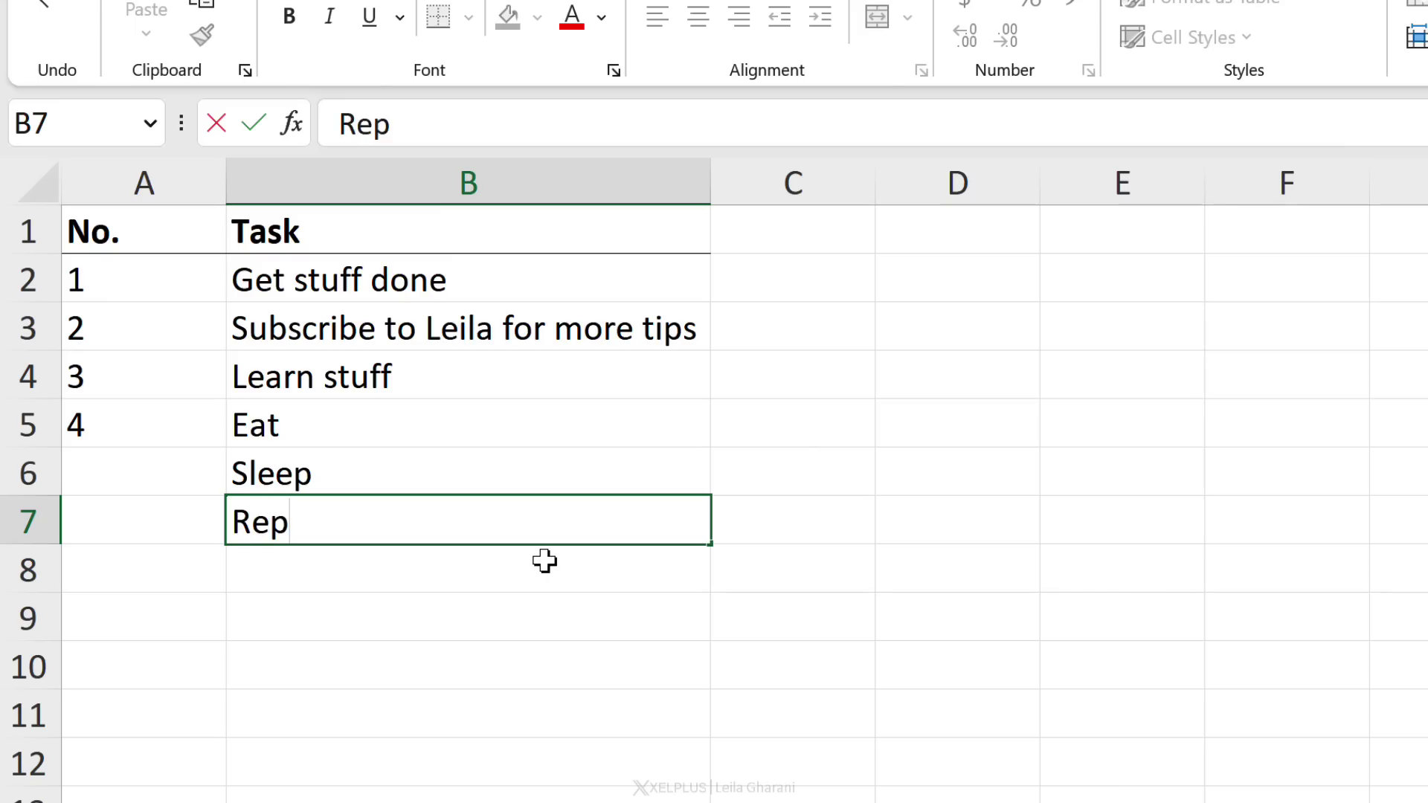
type("eat")
key("Return")
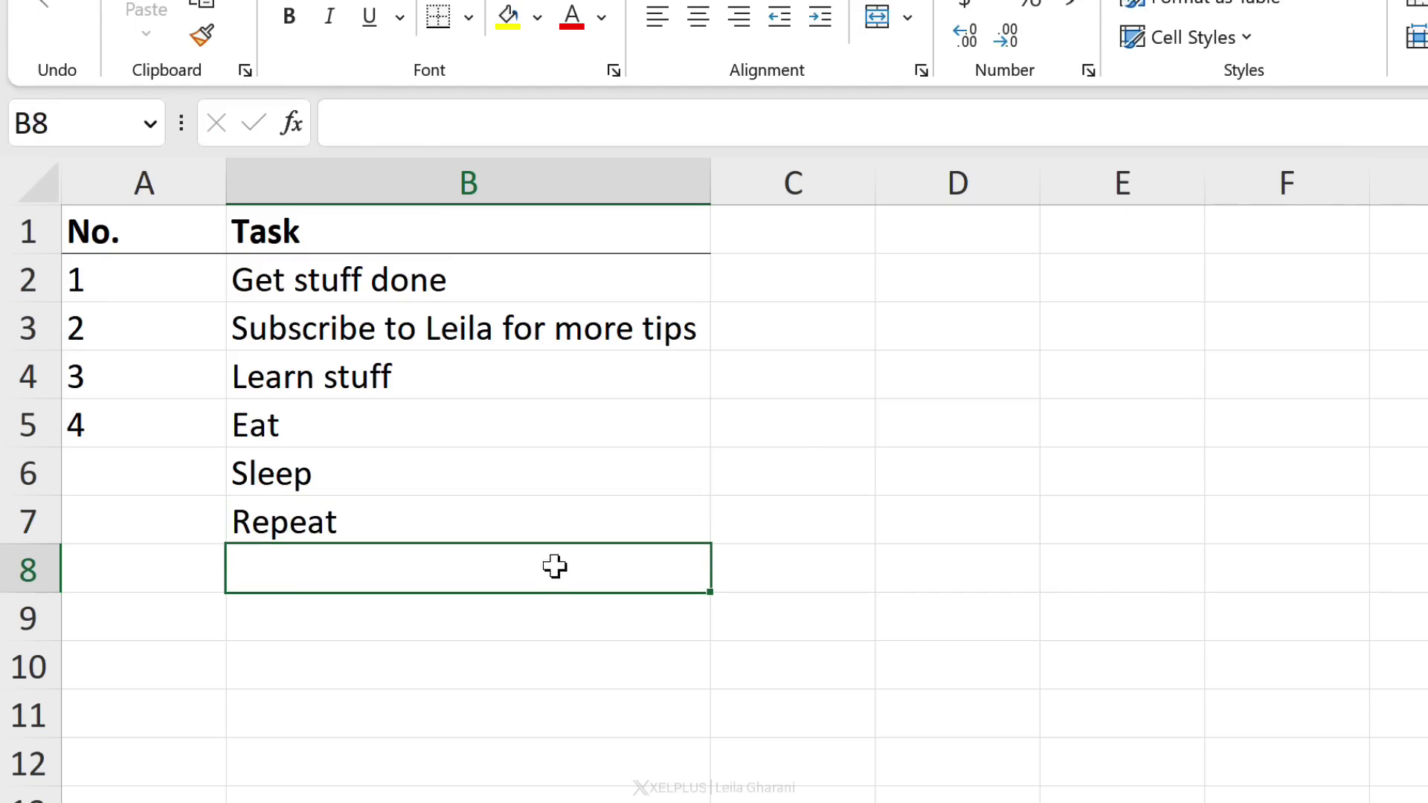
Step: Fill the 3, 4 series down so A6 and A7 read 5 and 6
left_click(202, 433)
left_click_drag(223, 444, 197, 524)
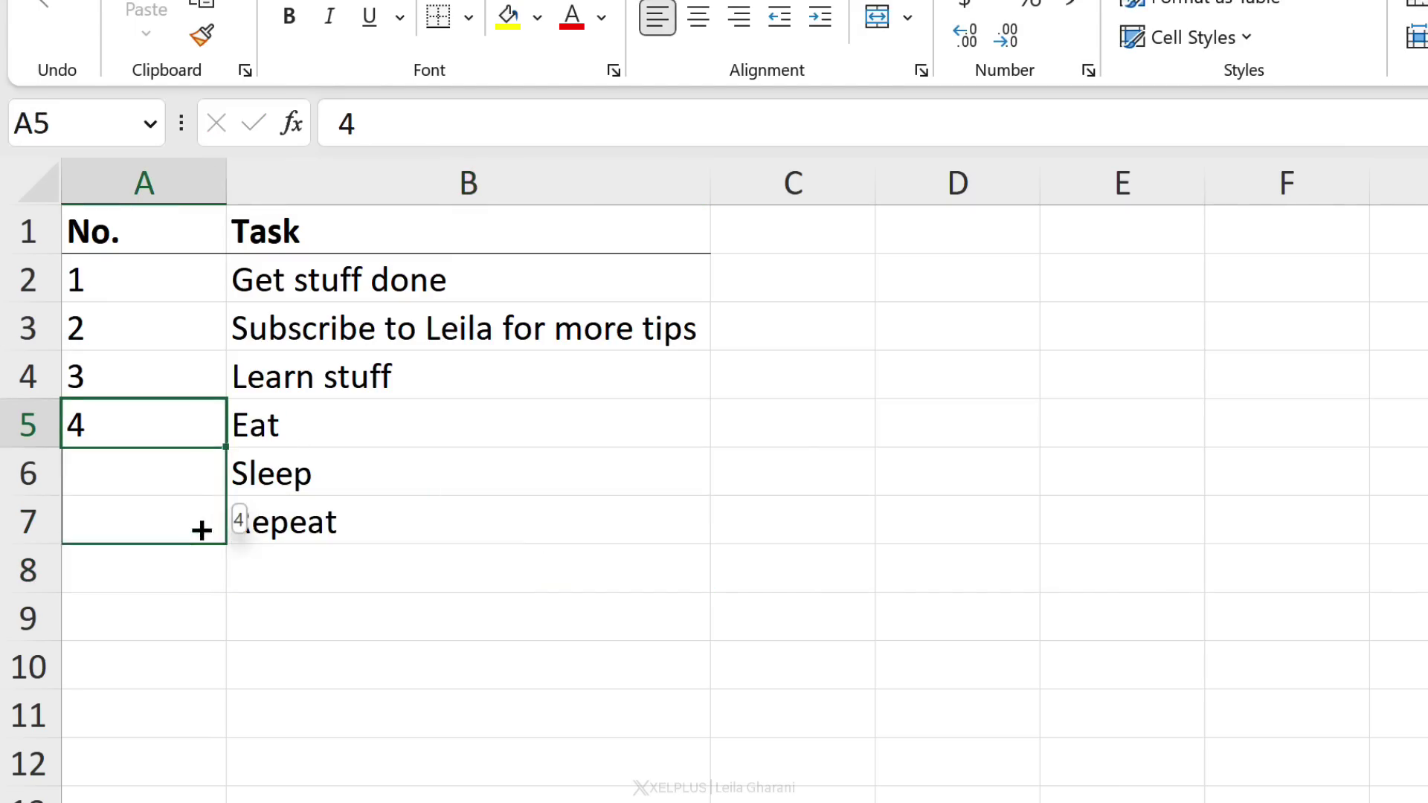
left_click_drag(150, 382, 151, 422)
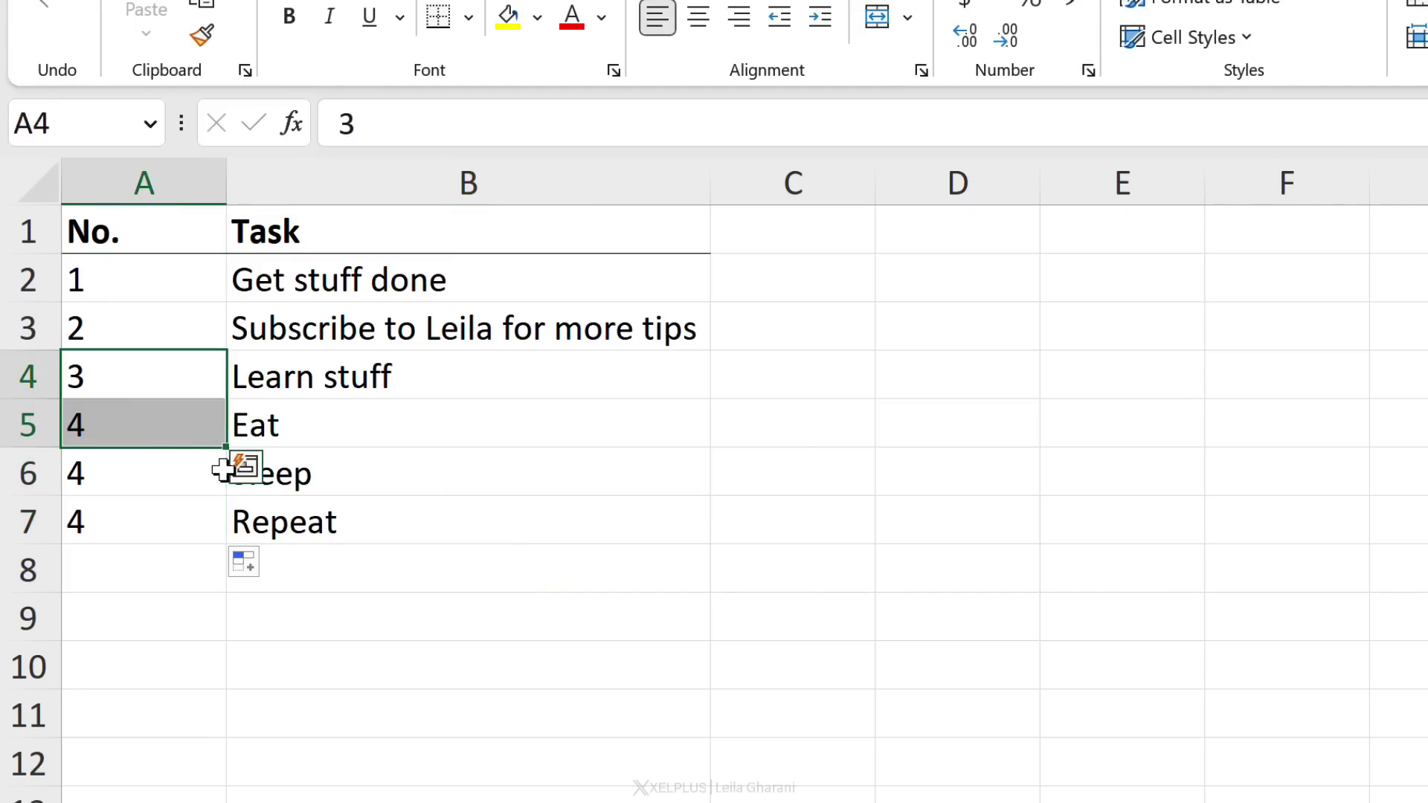
left_click_drag(223, 452, 197, 539)
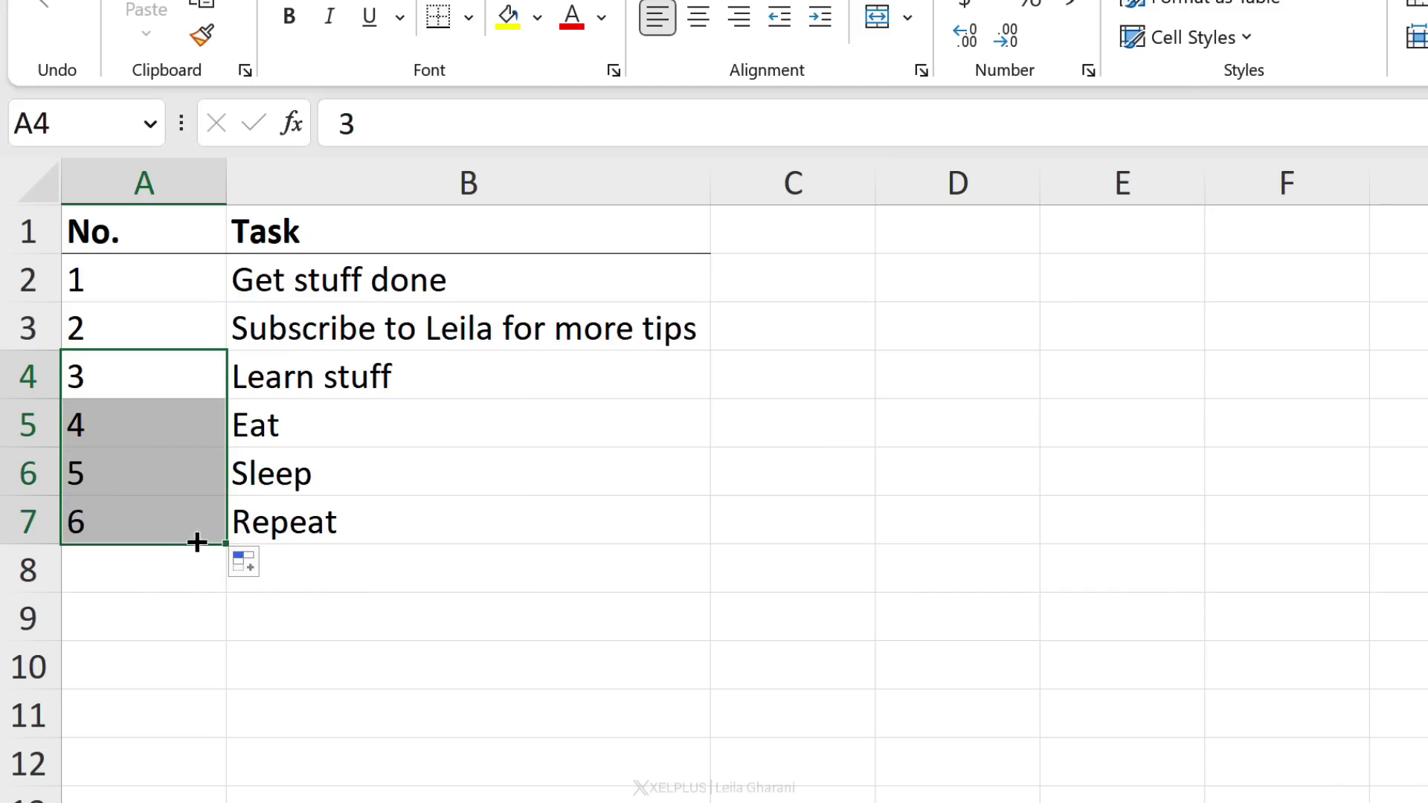
left_click(288, 568)
key("Down")
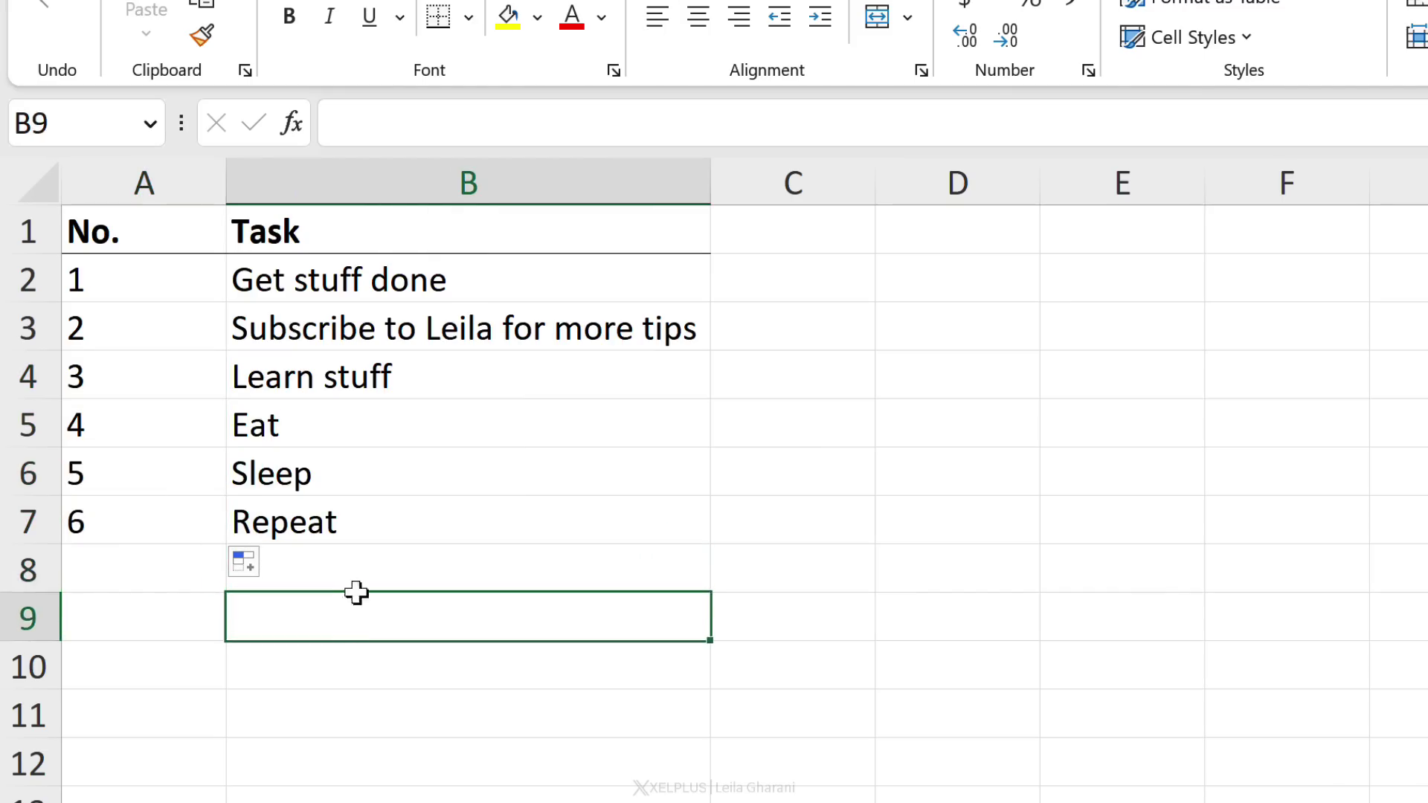
key("Up")
key("Down")
mouse_move(110, 478)
left_mouse_down()
mouse_move(208, 627)
mouse_move(198, 531)
left_mouse_up()
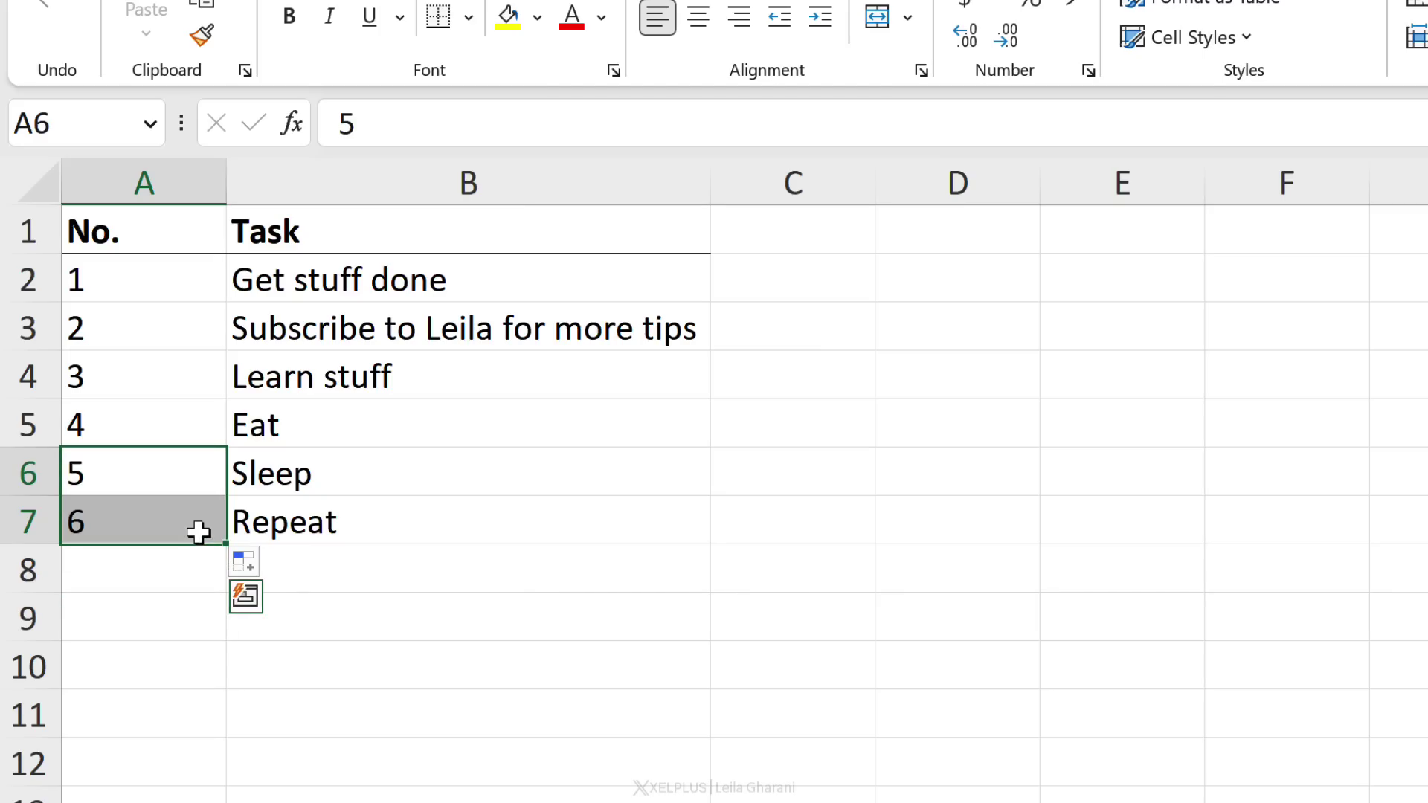
left_click(198, 531)
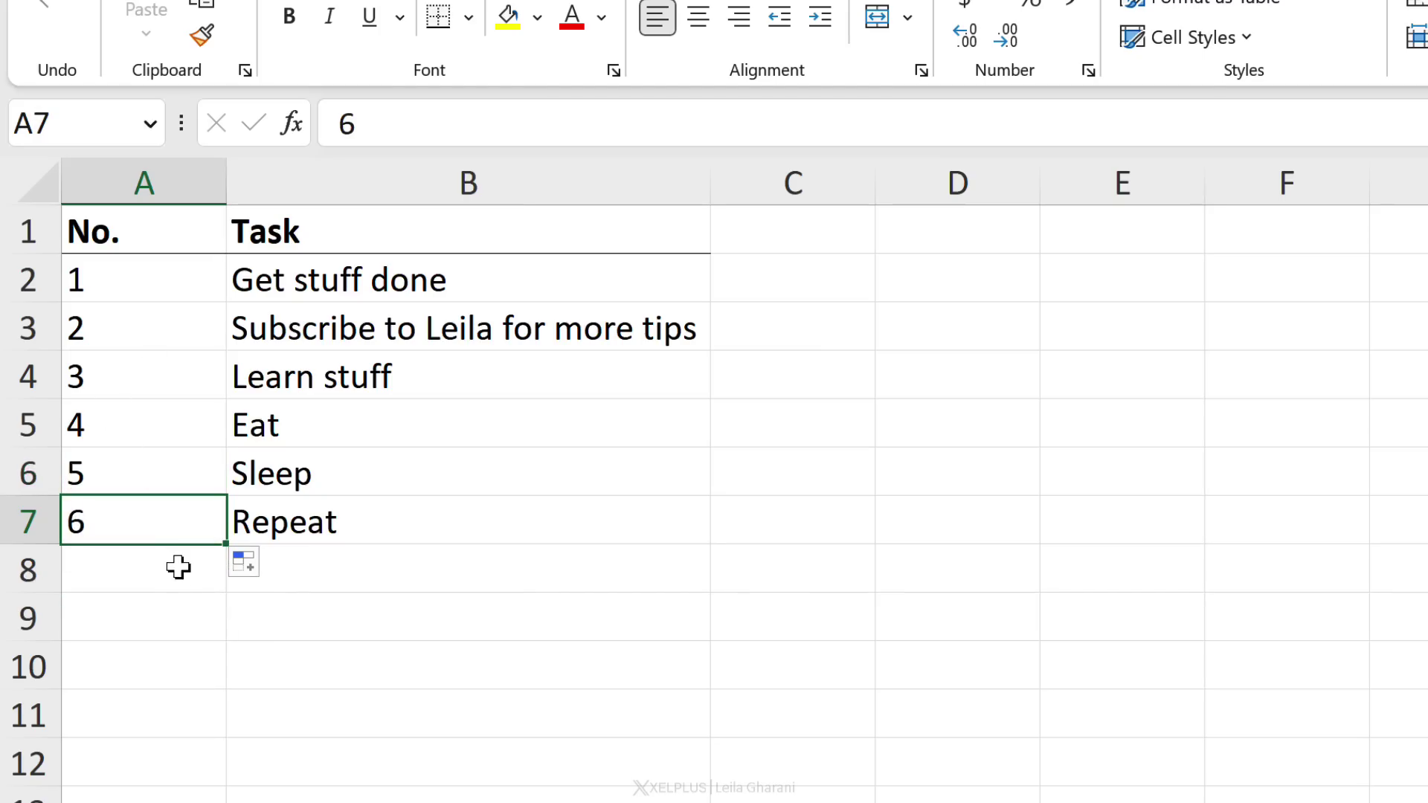
Step: Delete the Eat row from the task list
left_click(22, 433)
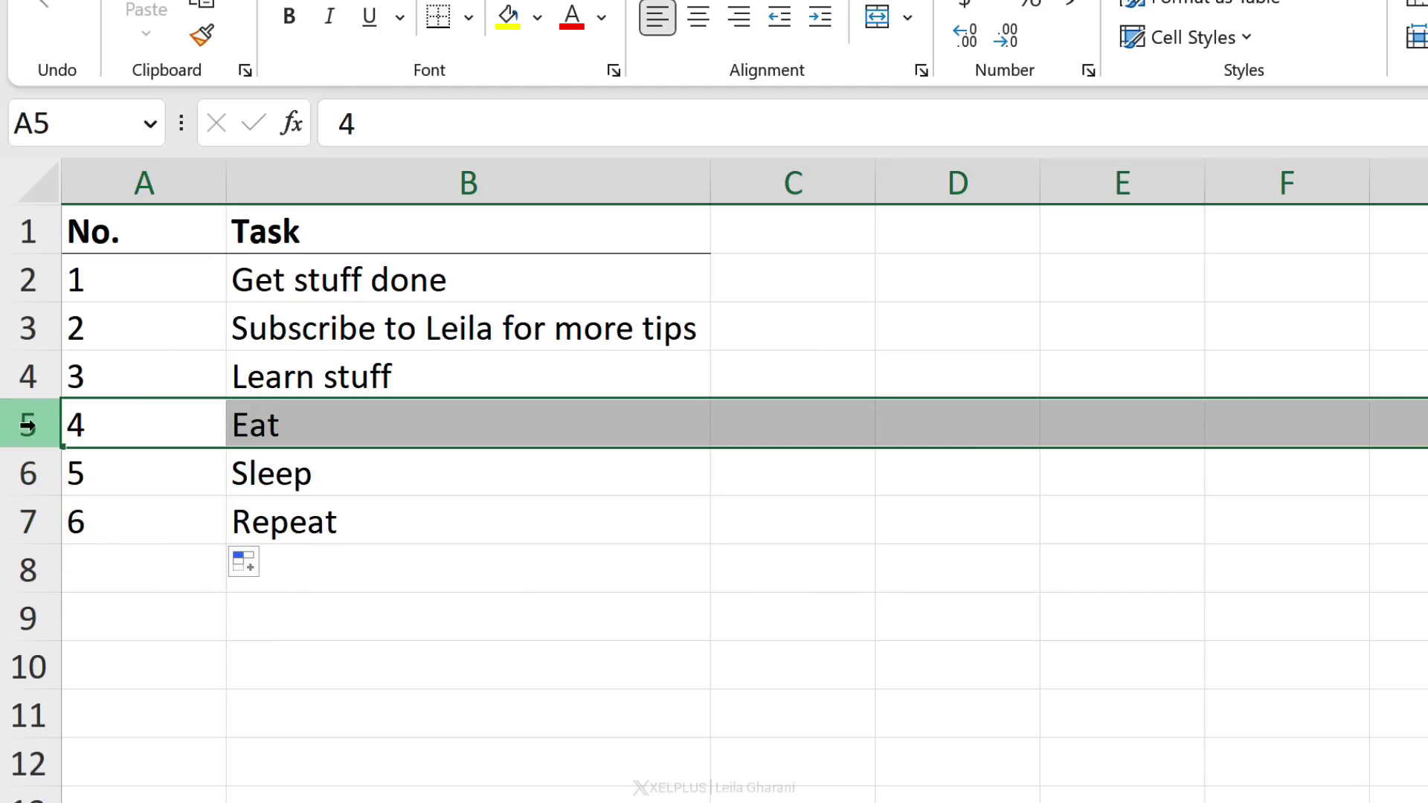
right_click(26, 425)
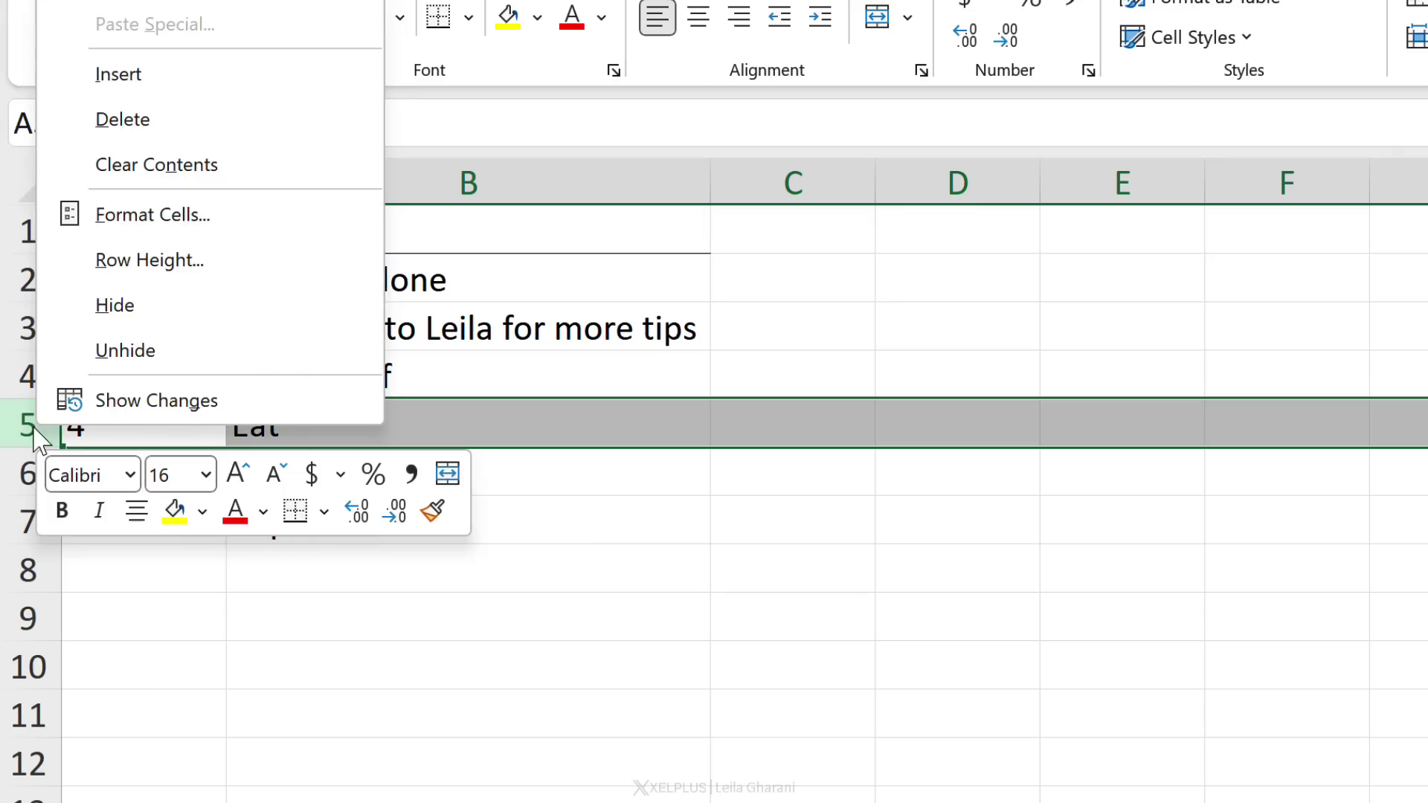
left_click(141, 128)
left_click_drag(144, 327, 198, 495)
Step: Delete the Learn stuff row and highlight the resulting 2-to-4 gap in A2:A5
right_click(9, 367)
left_click(112, 732)
left_click_drag(143, 327, 152, 360)
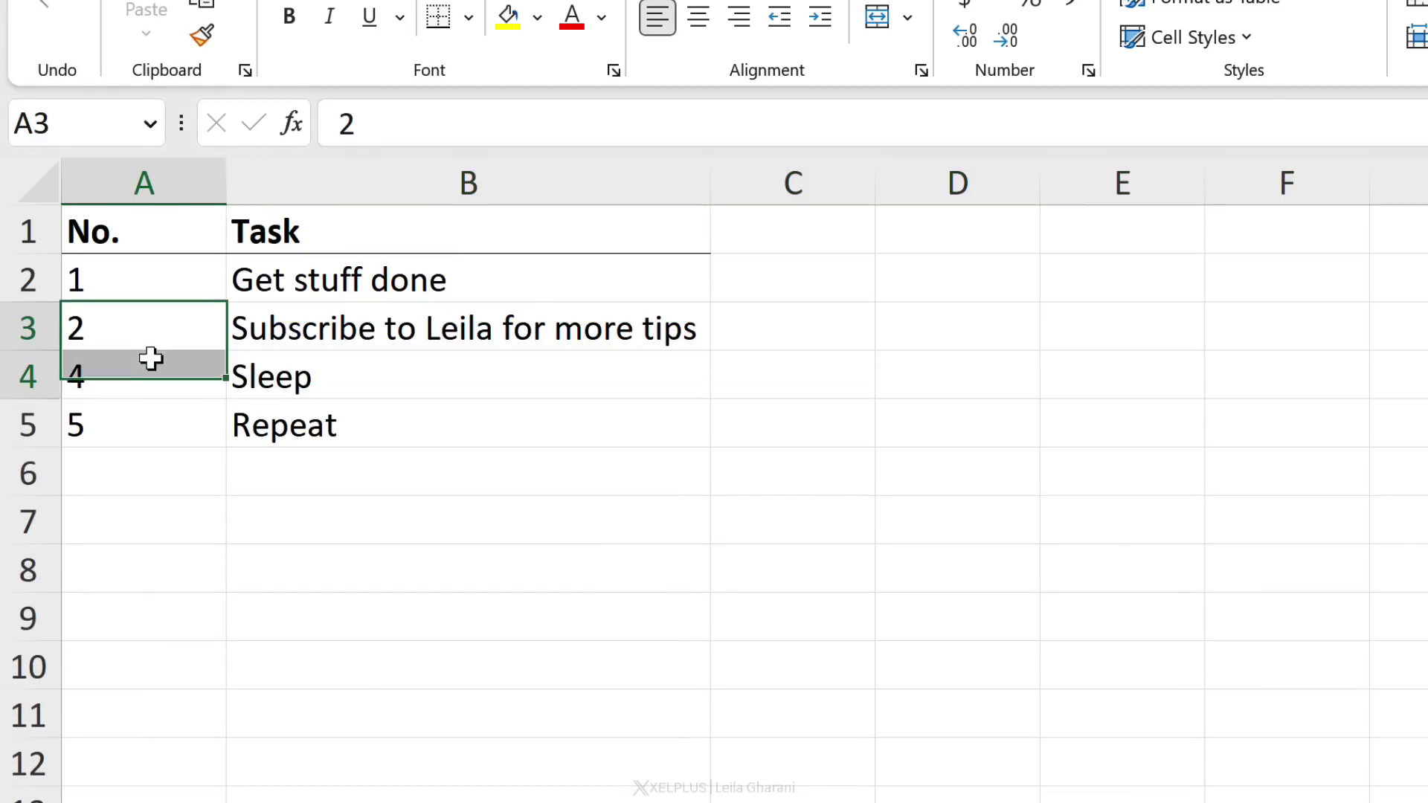
left_click(184, 389)
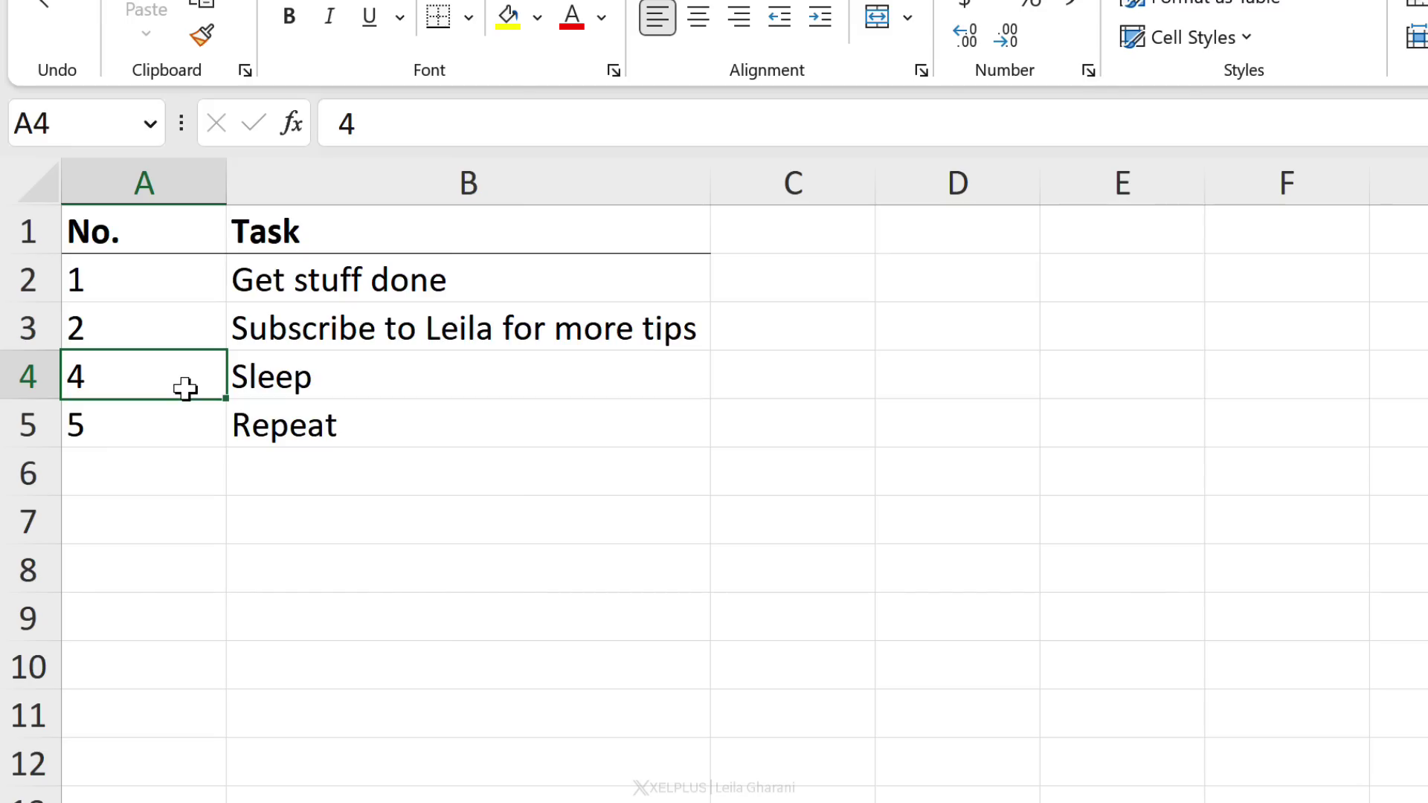
left_click_drag(153, 327, 153, 359)
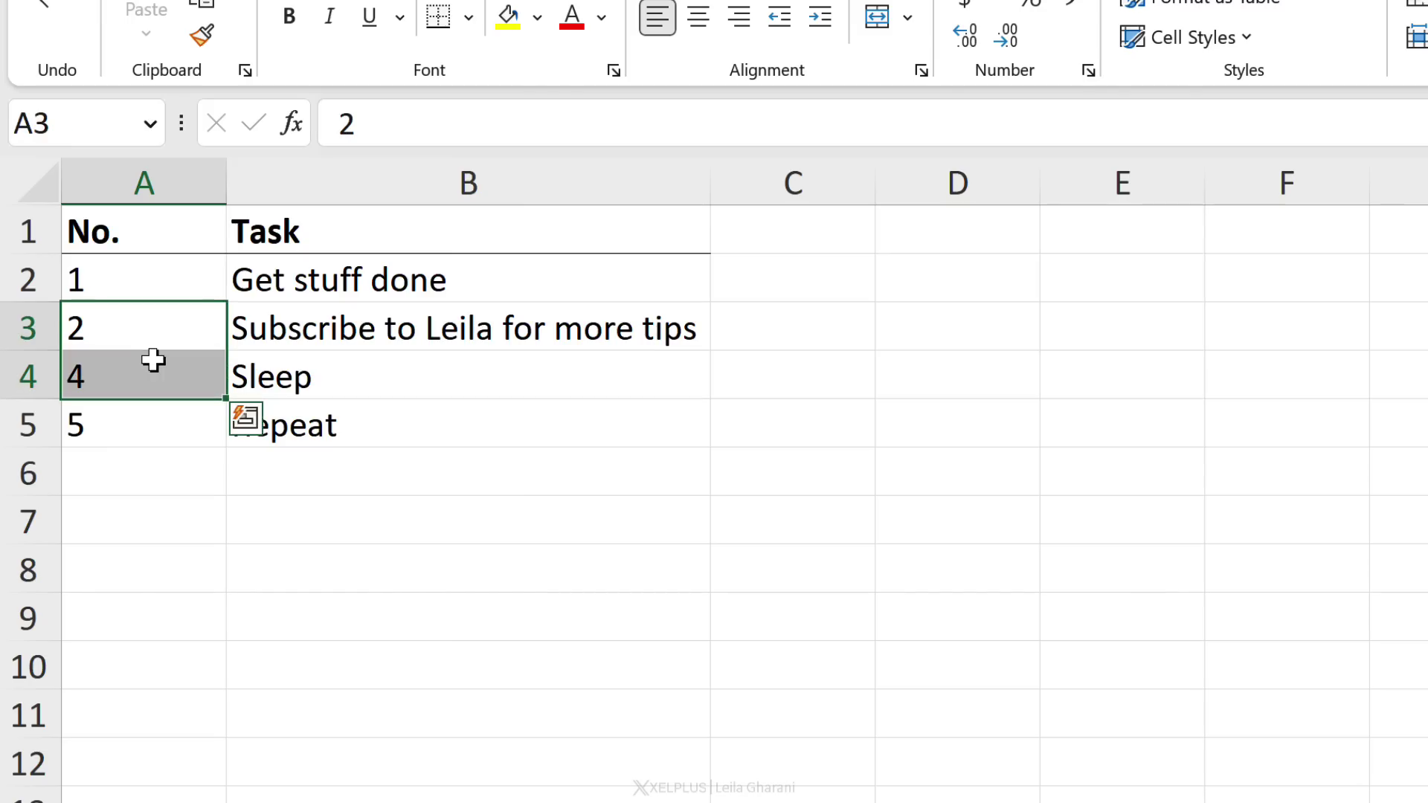
left_click_drag(143, 286, 134, 416)
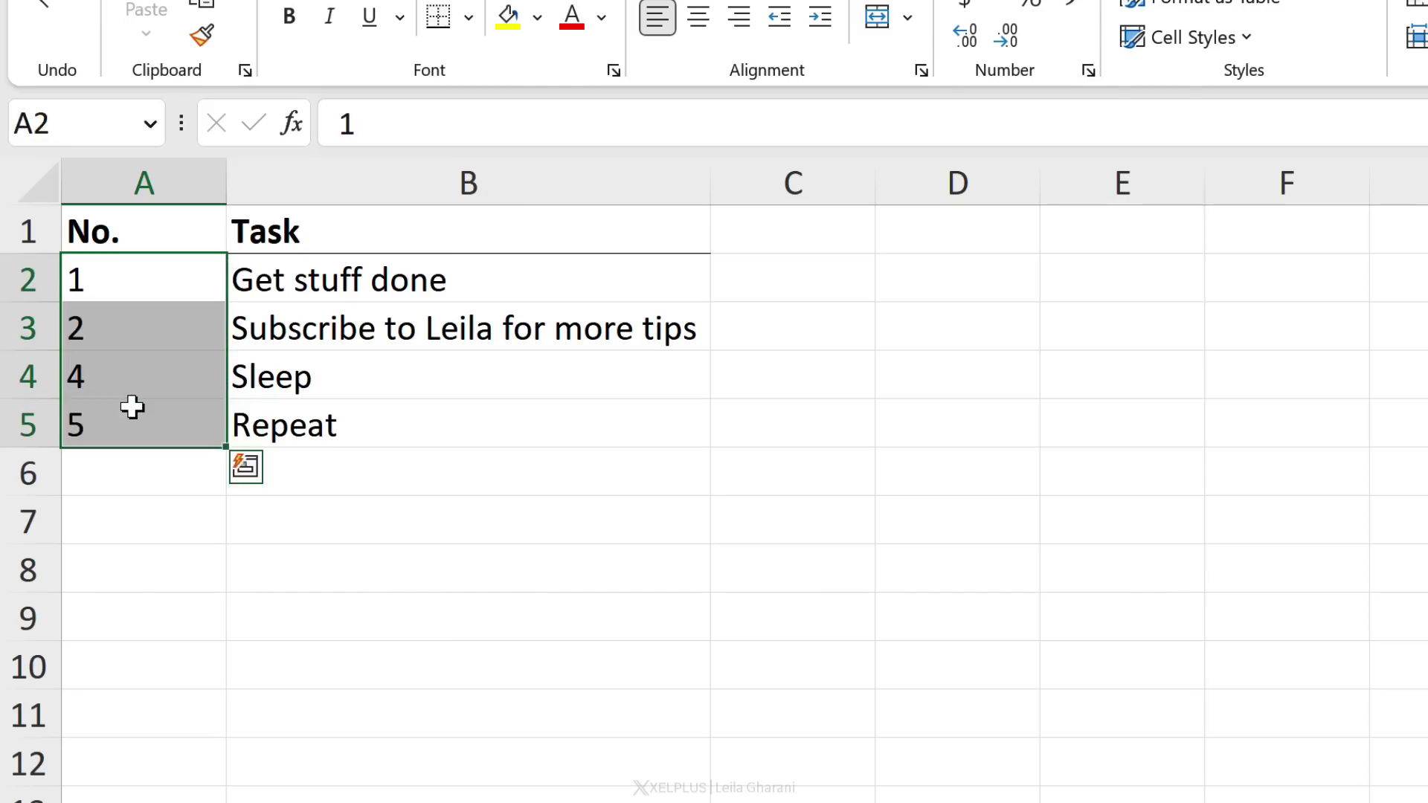
Step: Clear A2:A5 and enter =SEQUENCE(10) in A2, spilling 1 to 10 down column A
key("Delete")
left_click(130, 283)
type("=")
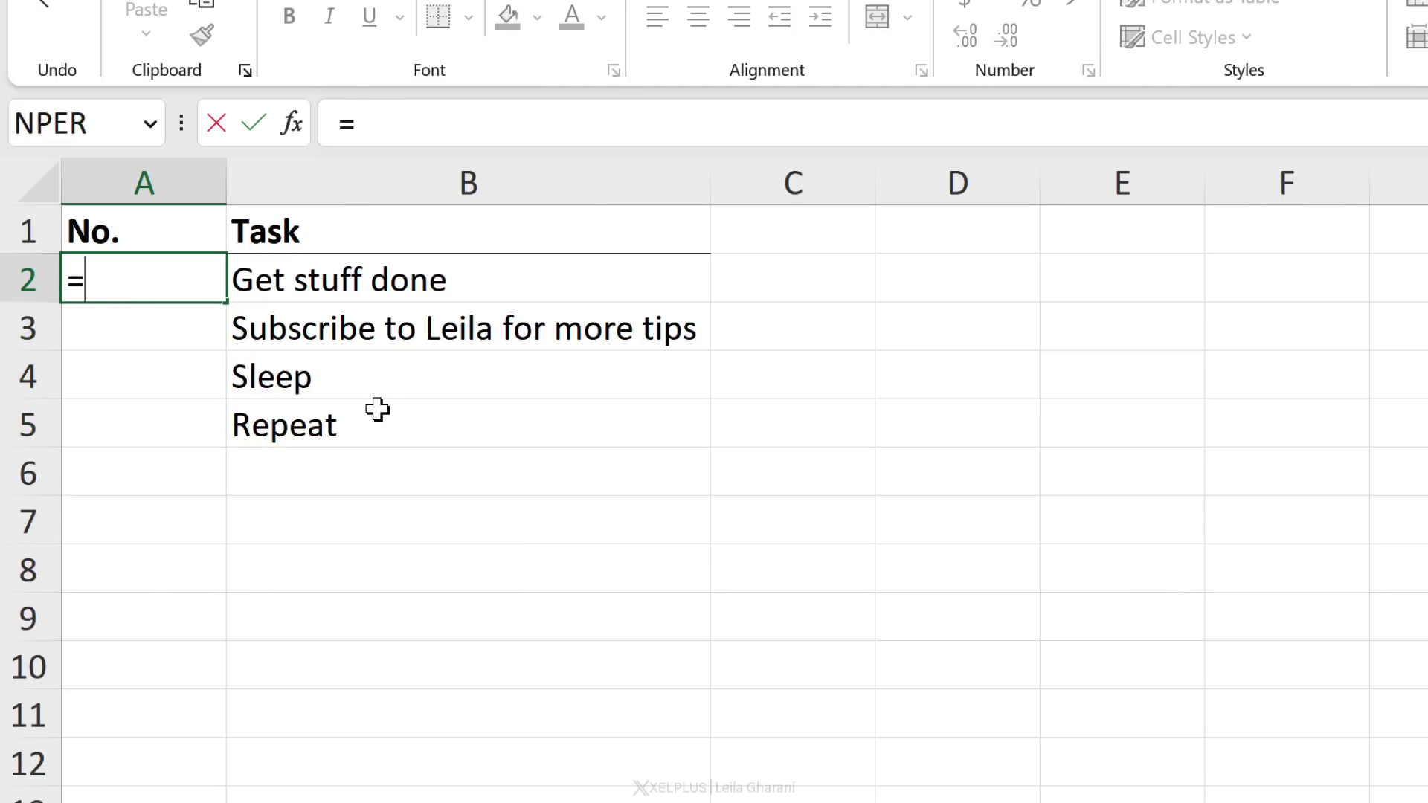
type("seq")
key("Tab")
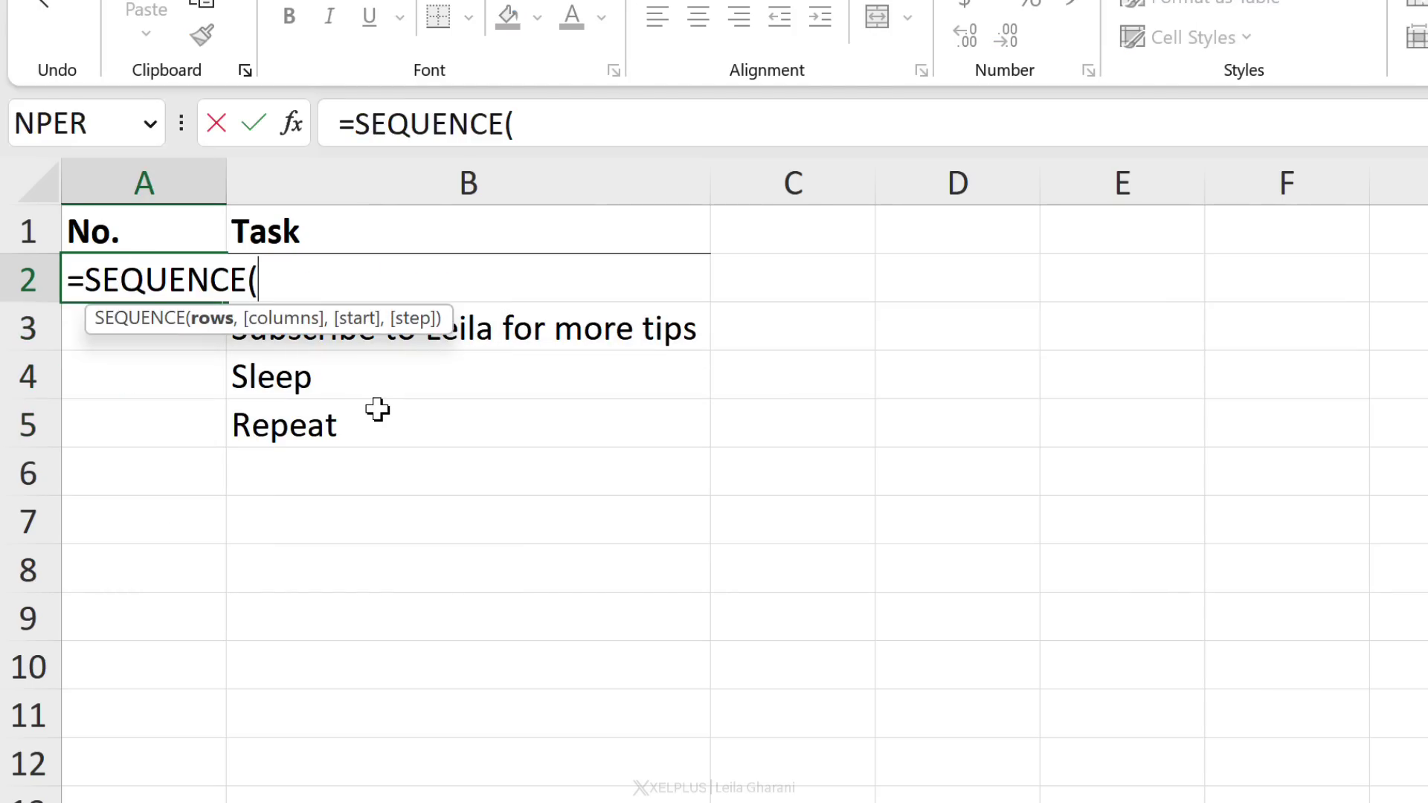
type("10)")
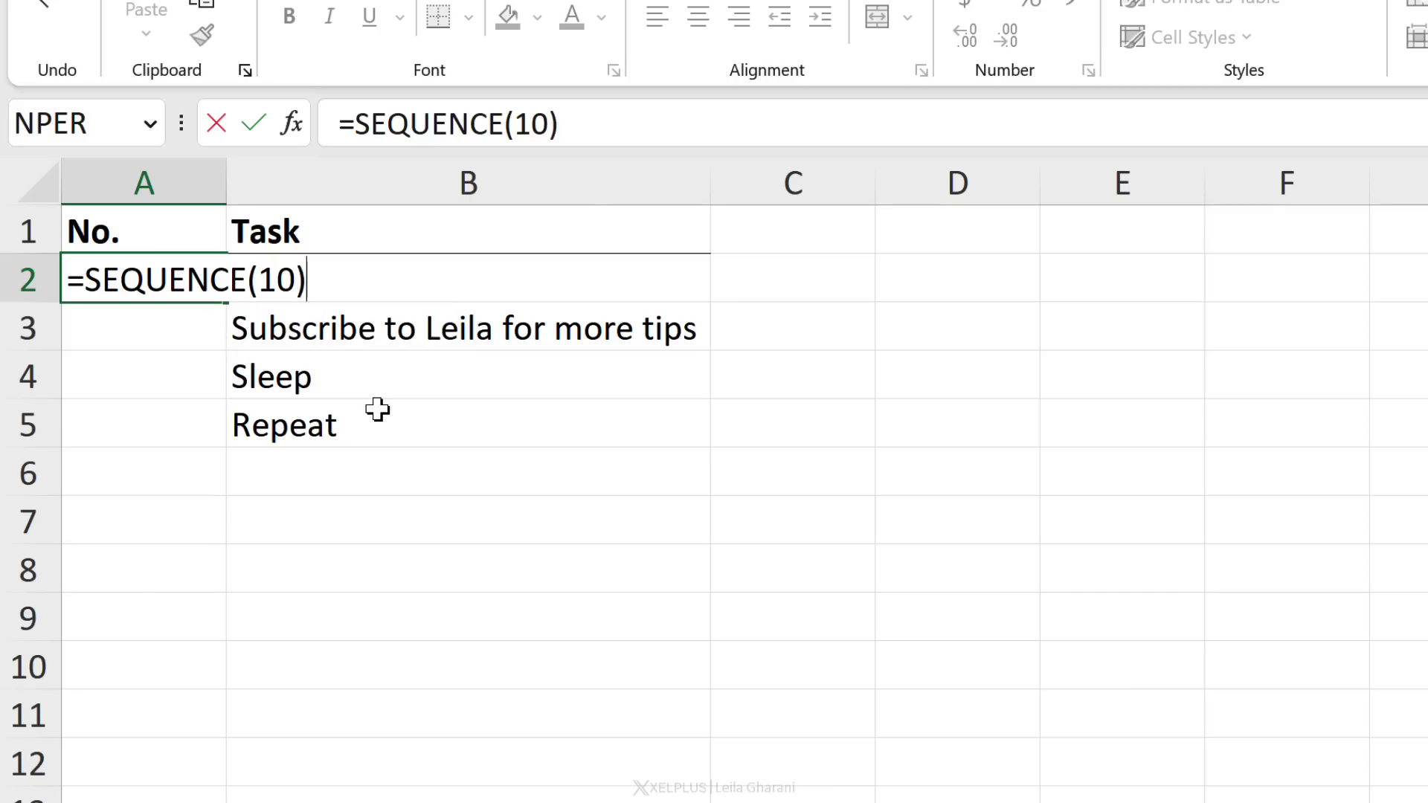
key("Return")
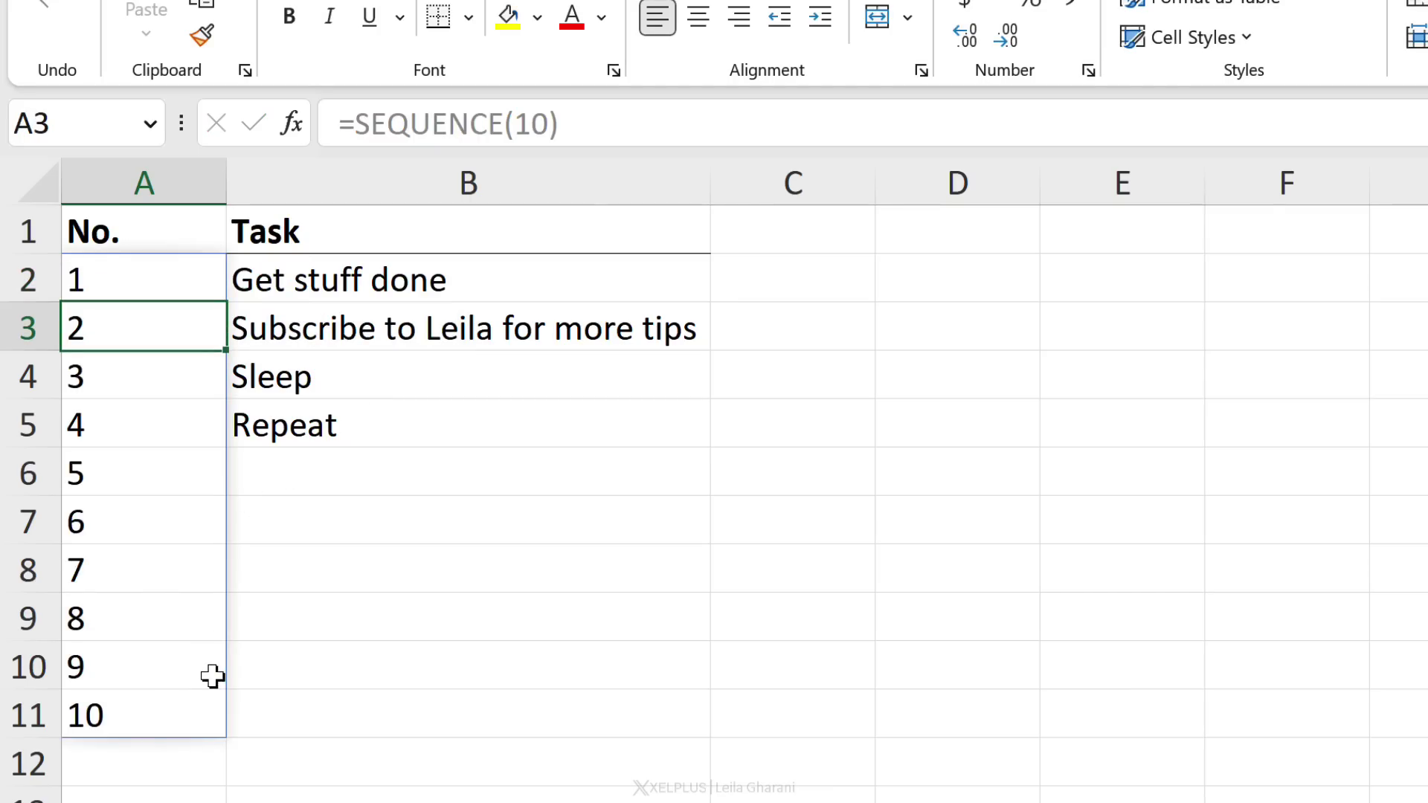
left_click_drag(114, 283, 134, 423)
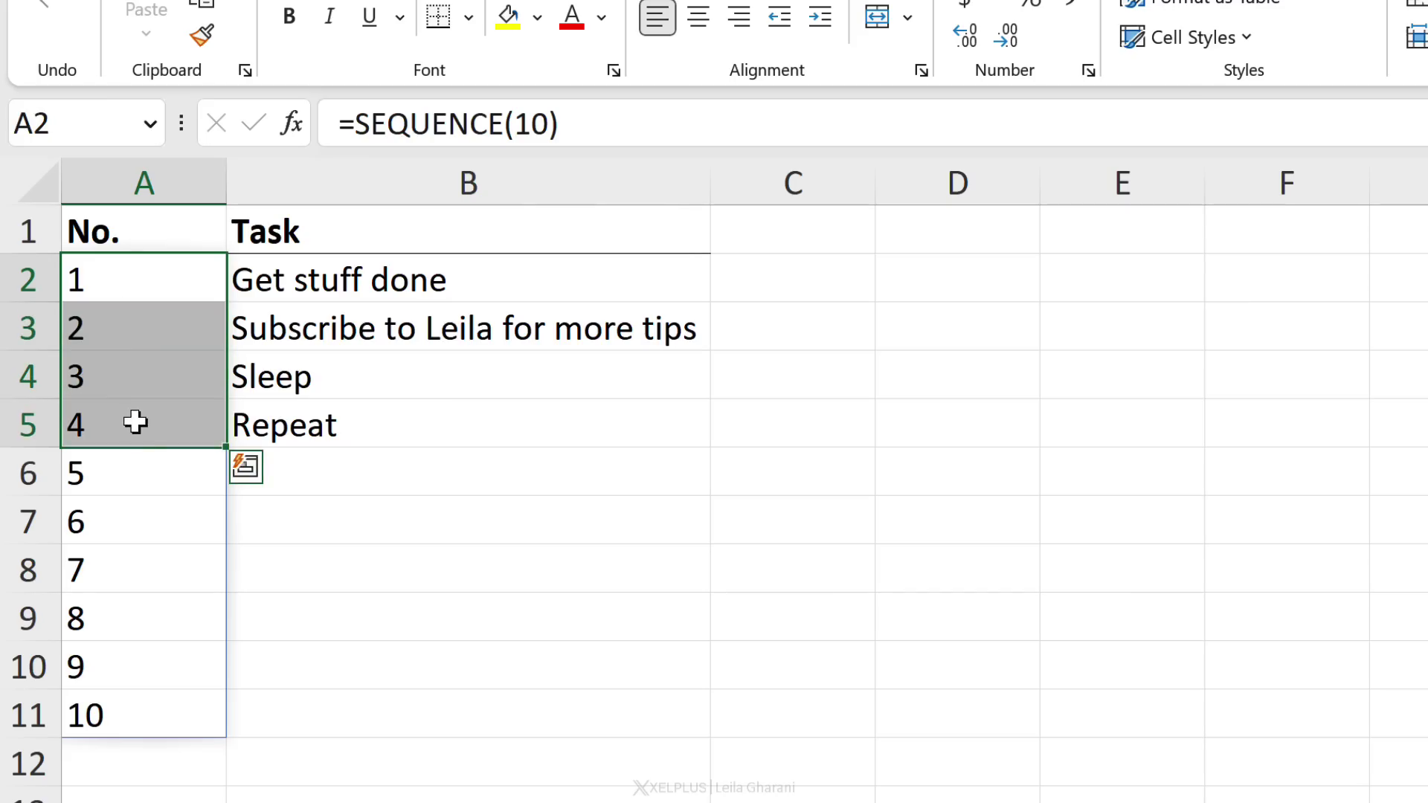
left_click(137, 471)
left_click(309, 446)
left_click(306, 484)
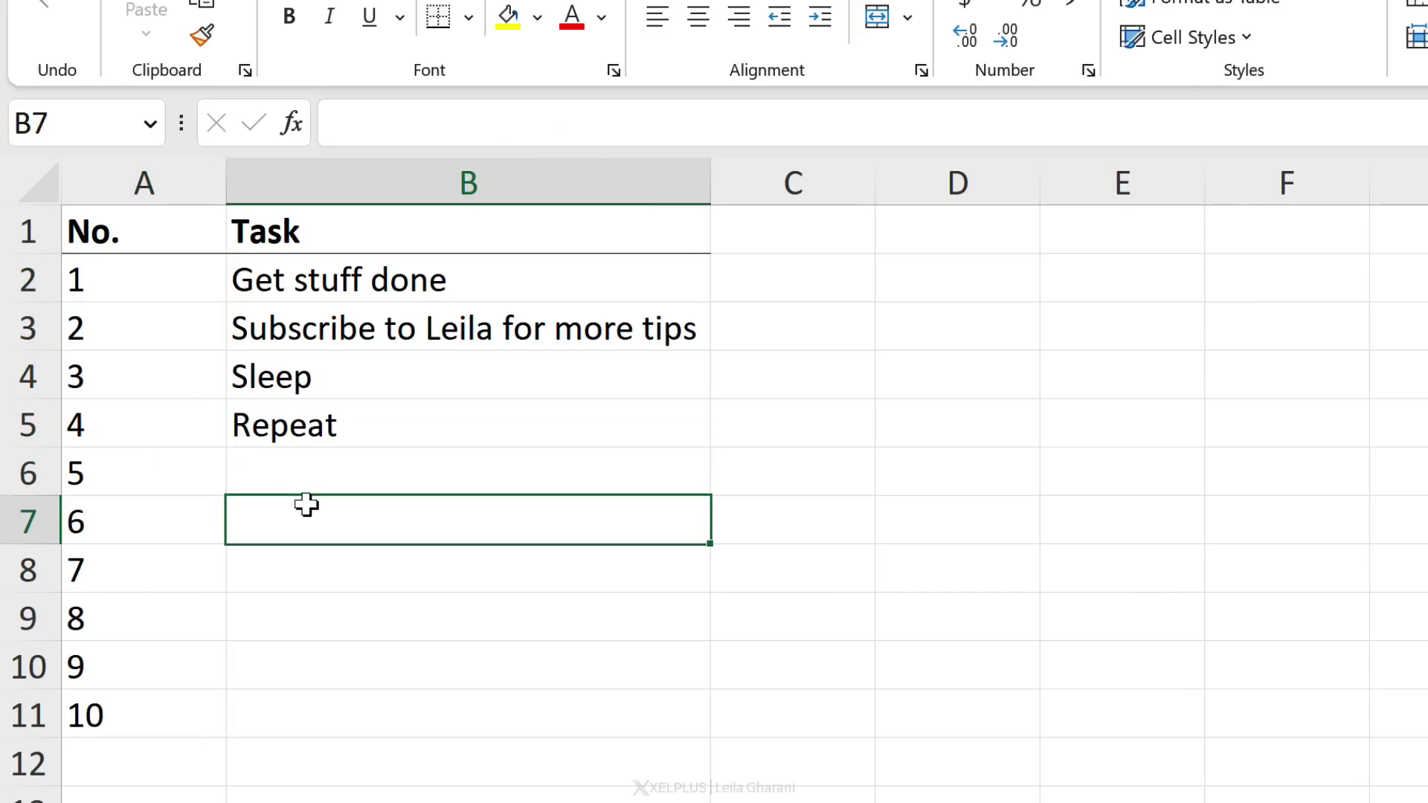
Step: Change A2's formula to =SEQUENCE(COUNTA(B:B)-1) so only the four tasks are numbered
left_click(137, 271)
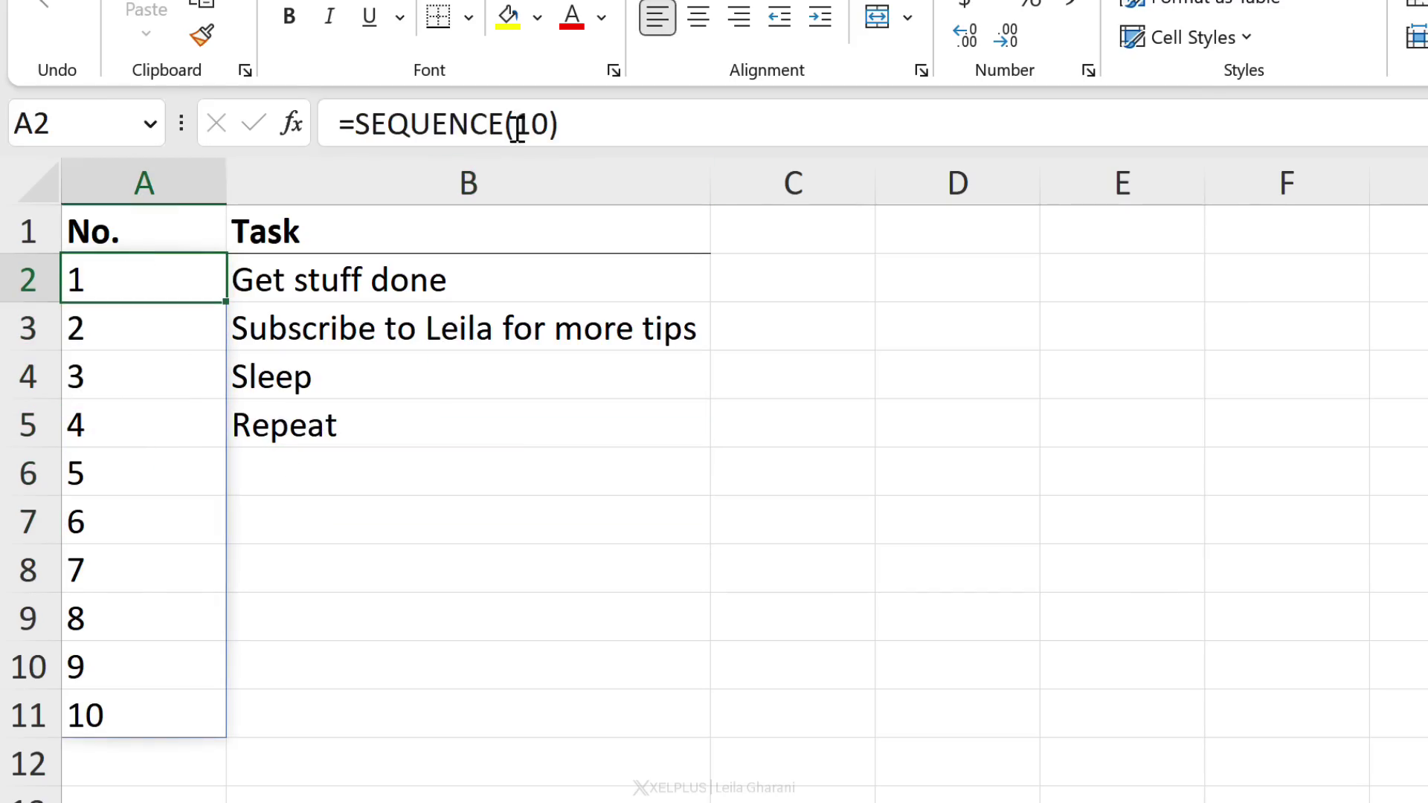
left_click(544, 124)
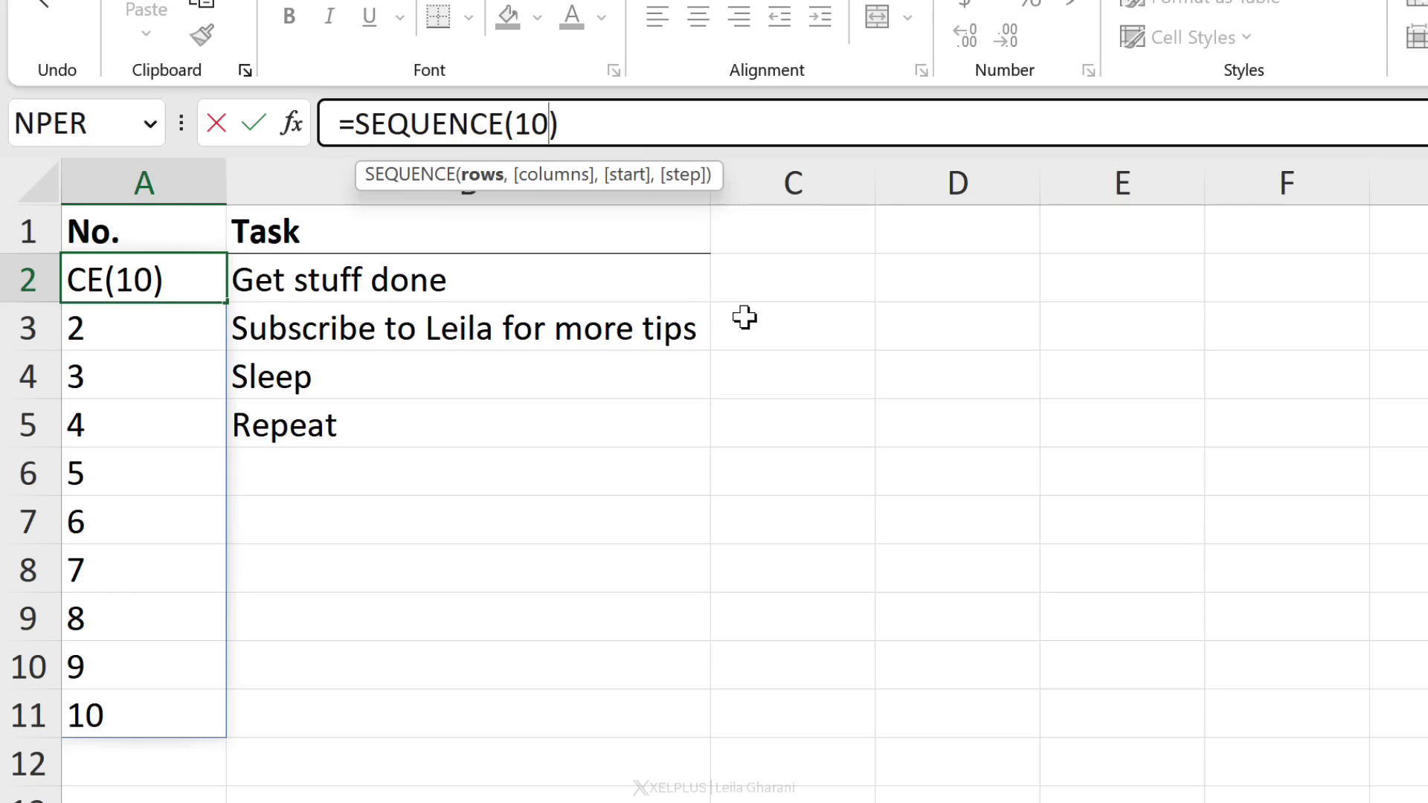
key("BackSpace")
key("BackSpace")
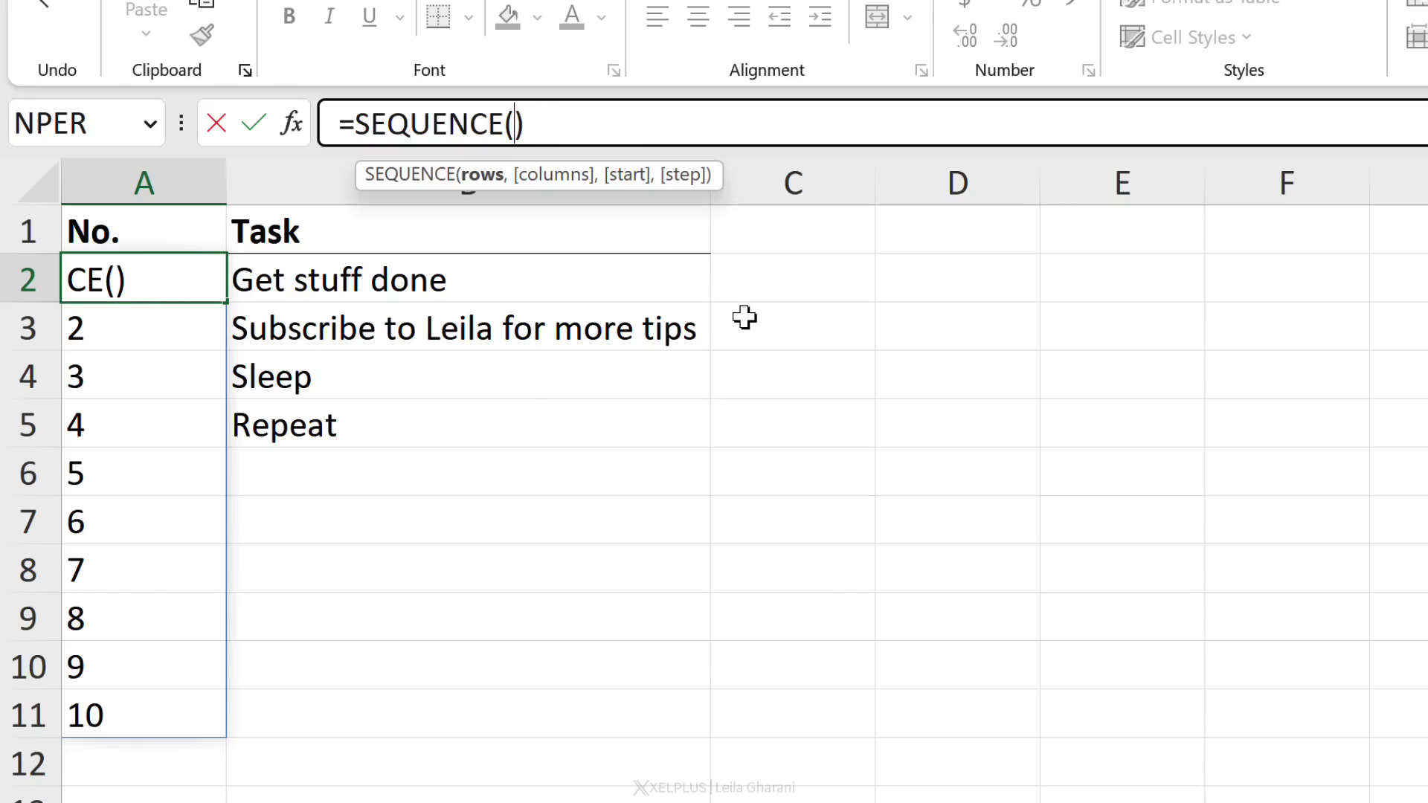
type("count")
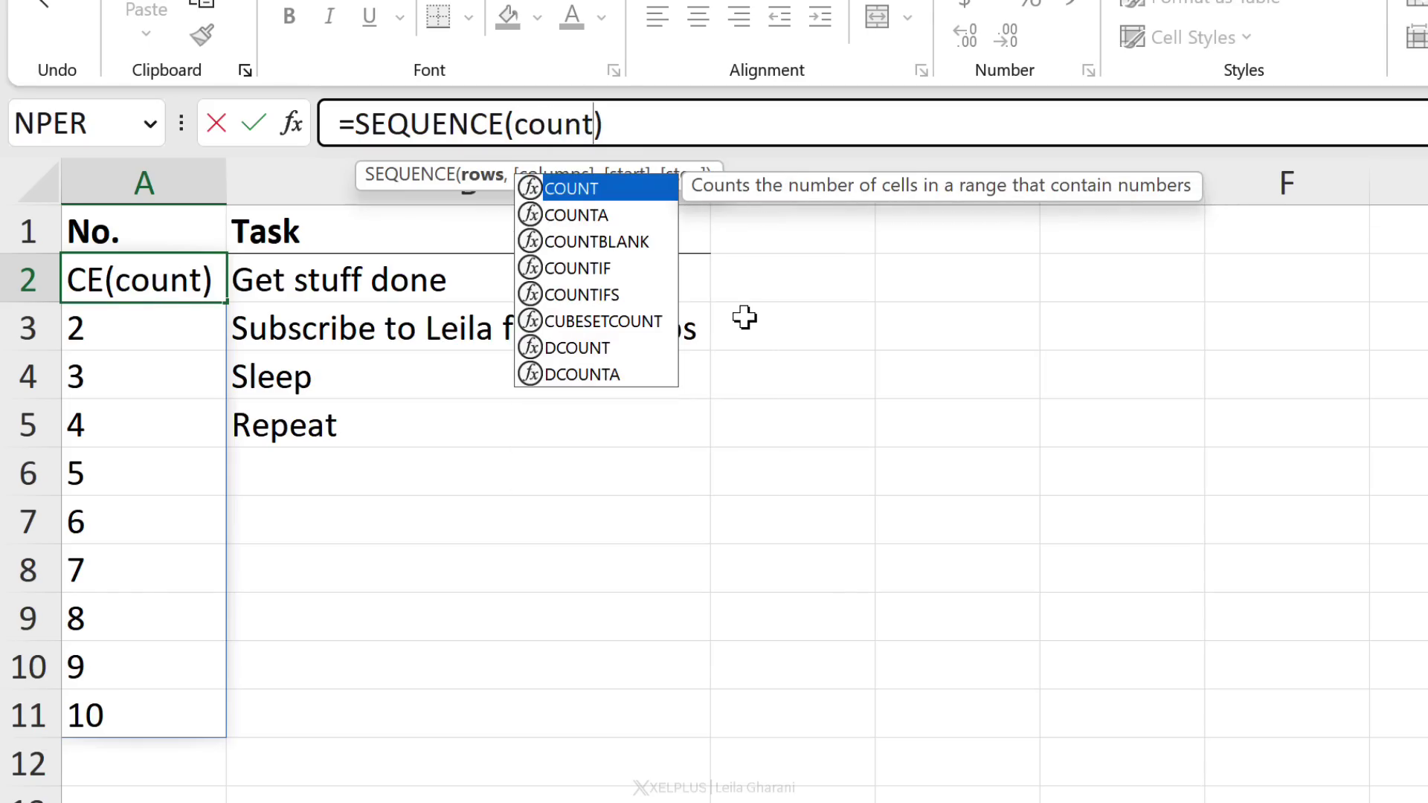
key("Down")
key("Tab")
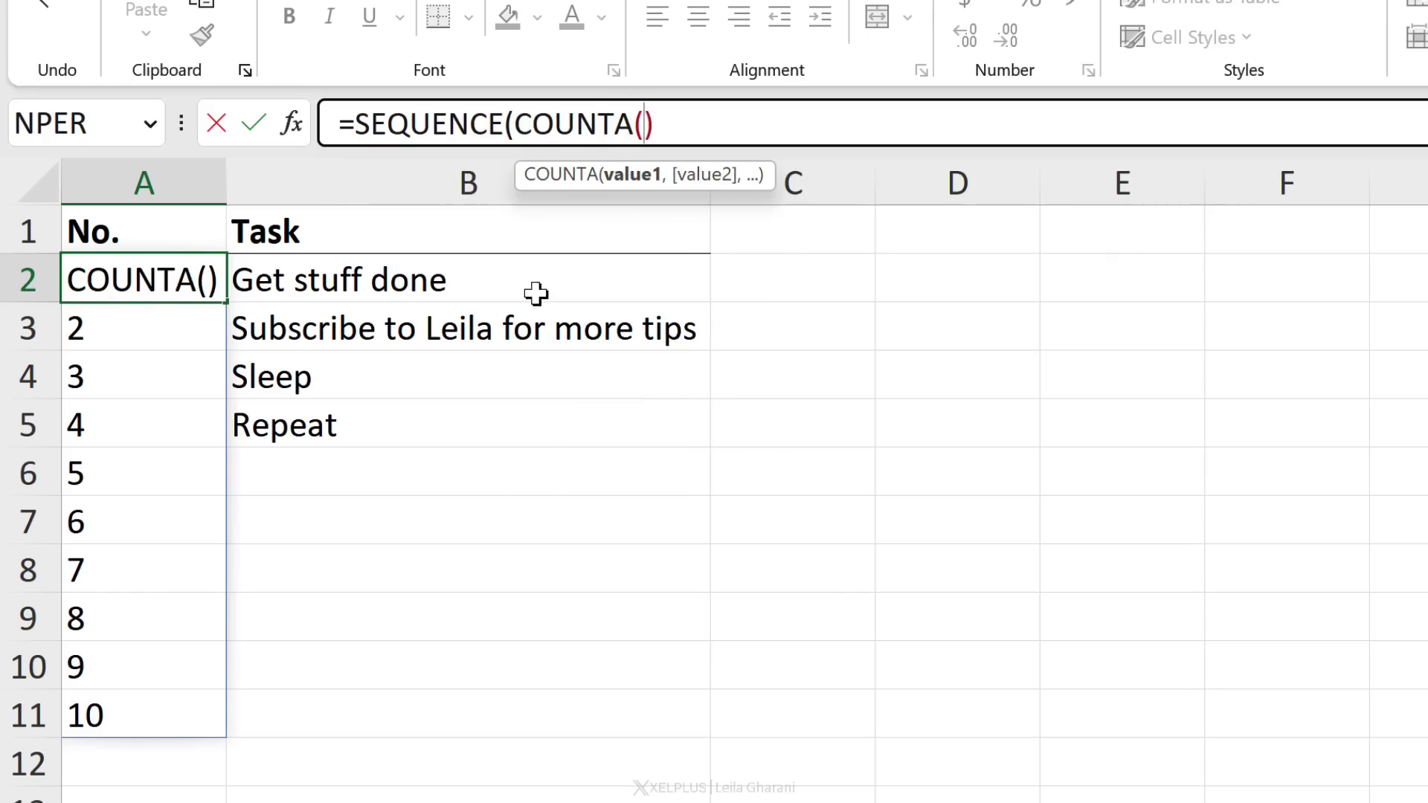
left_click_drag(539, 293, 487, 718)
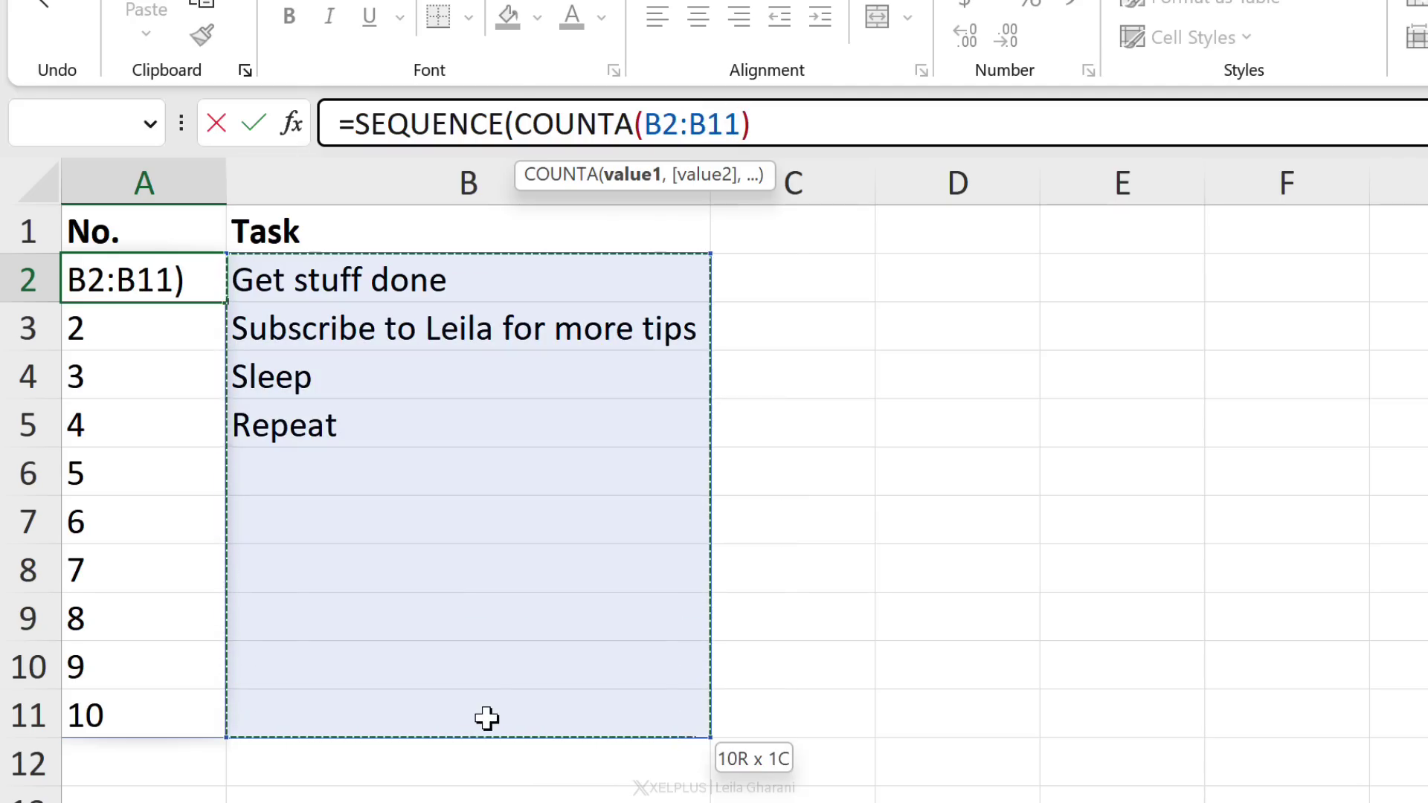
left_click_drag(486, 718, 502, 699)
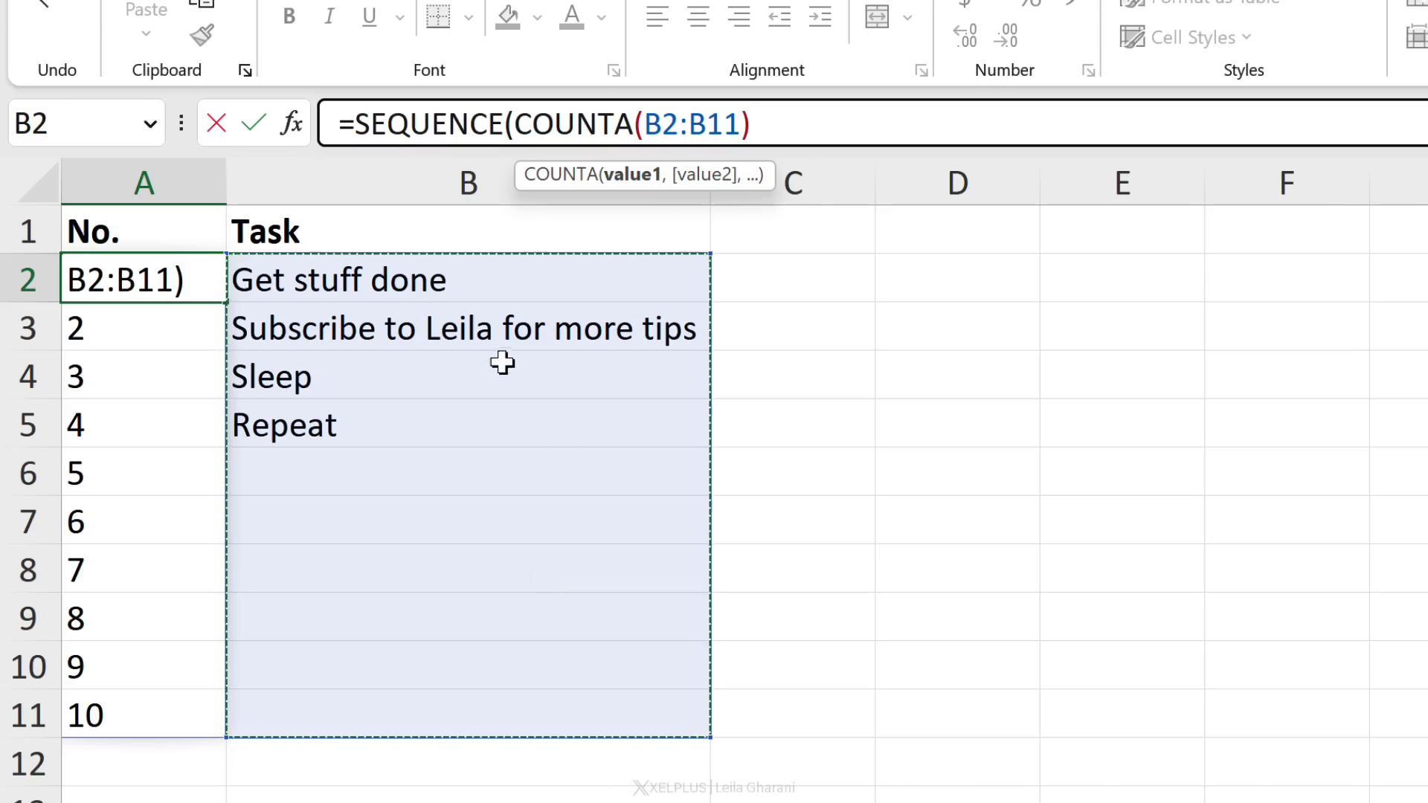
left_click(481, 186)
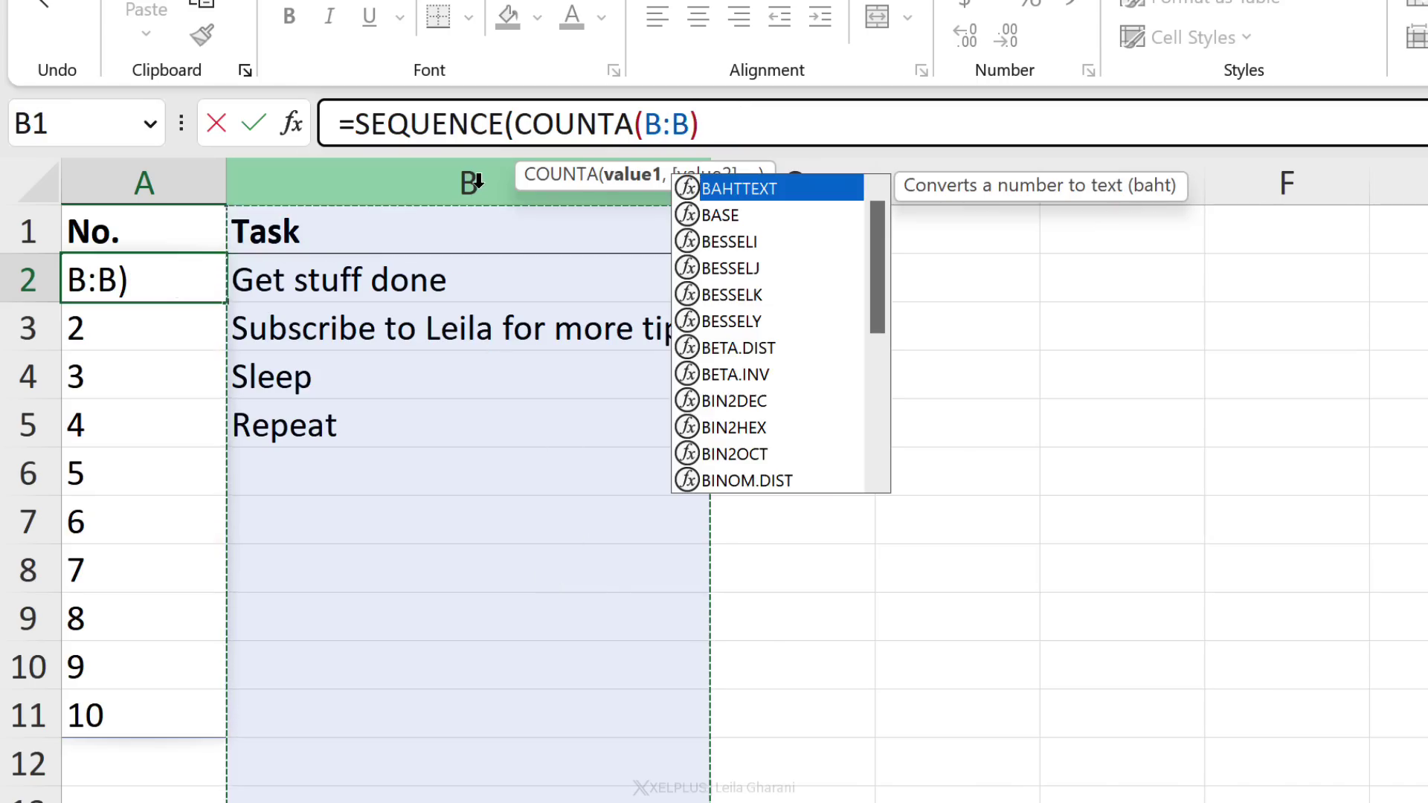
left_click(715, 122)
type("-1")
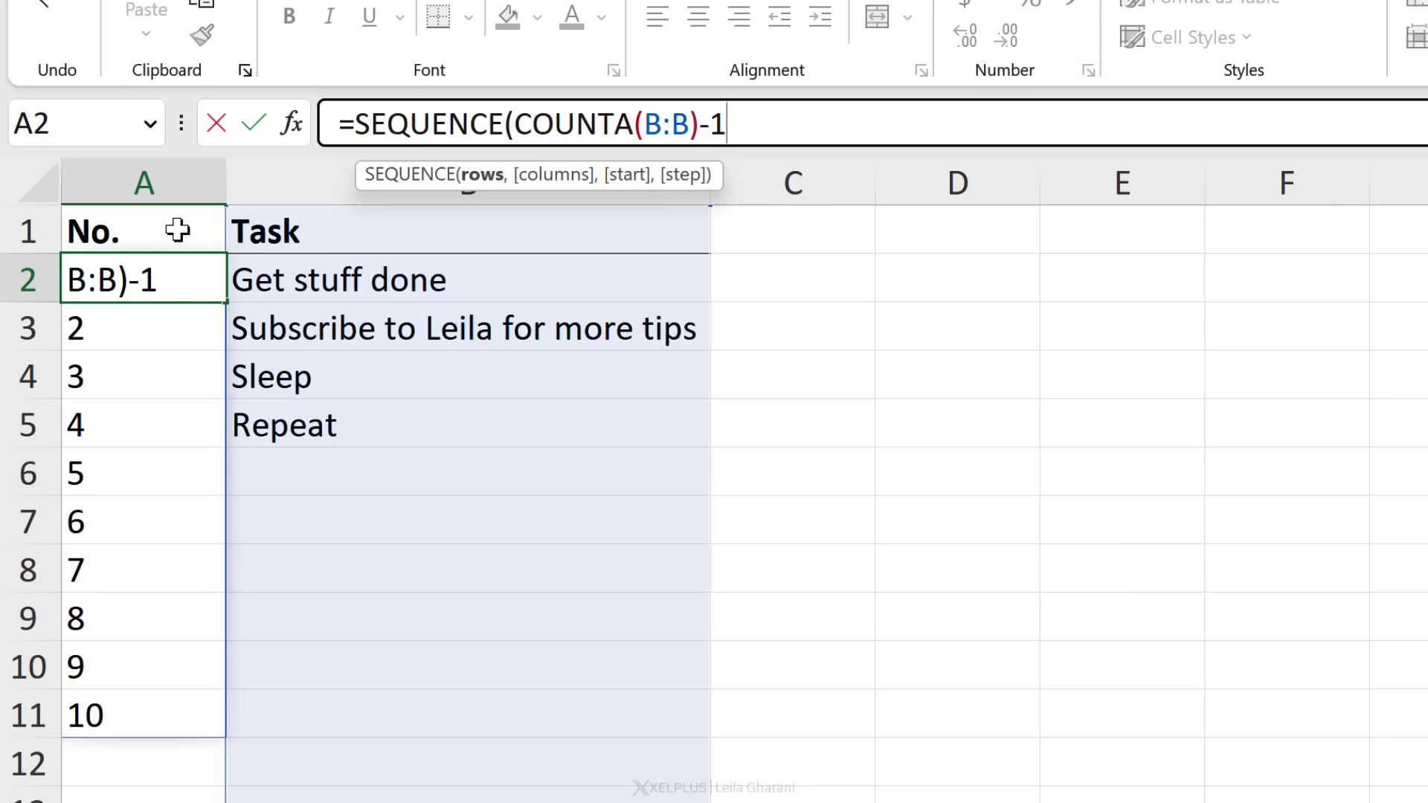
type(")")
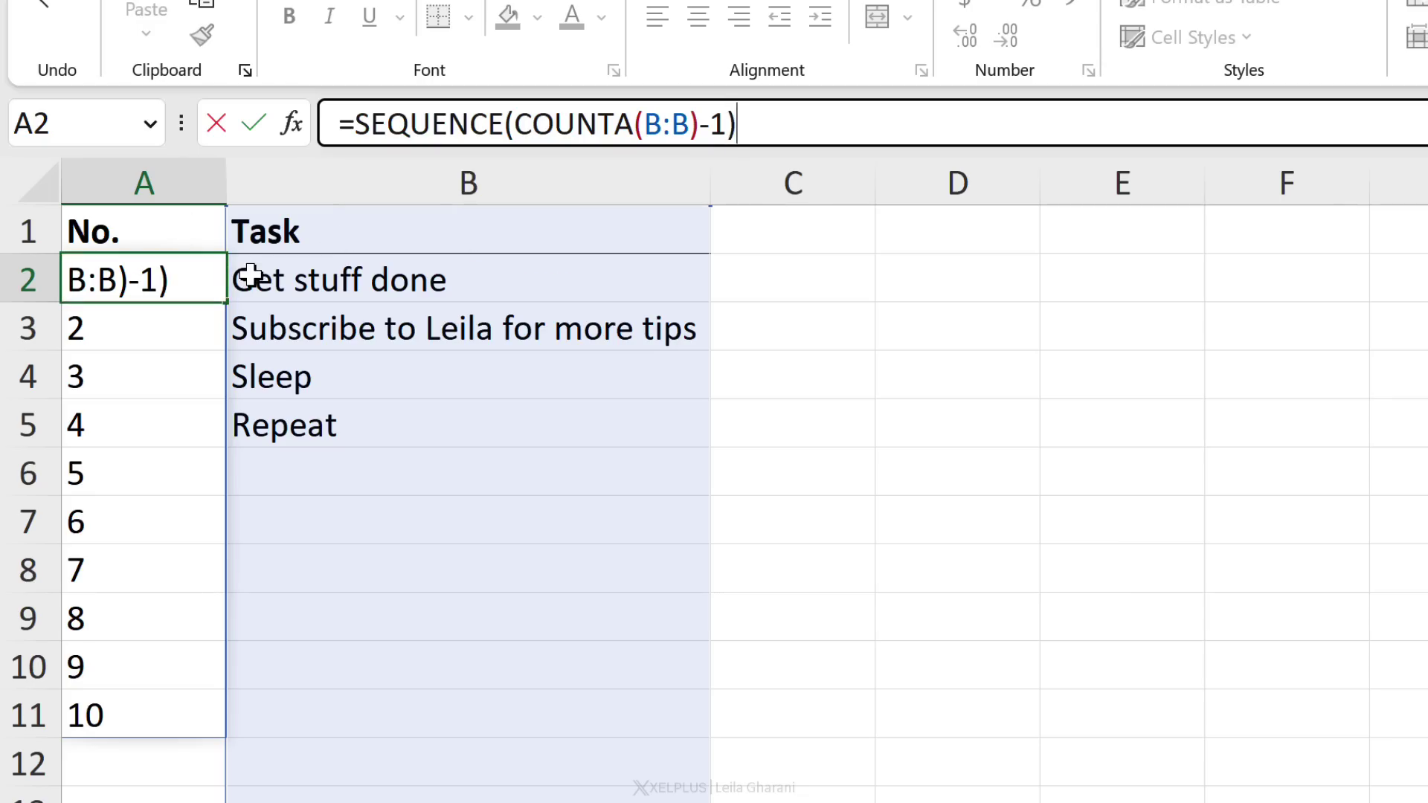
key("Return")
Step: Add a 'Get stuff done' task in the first empty row of column B
left_click(339, 464)
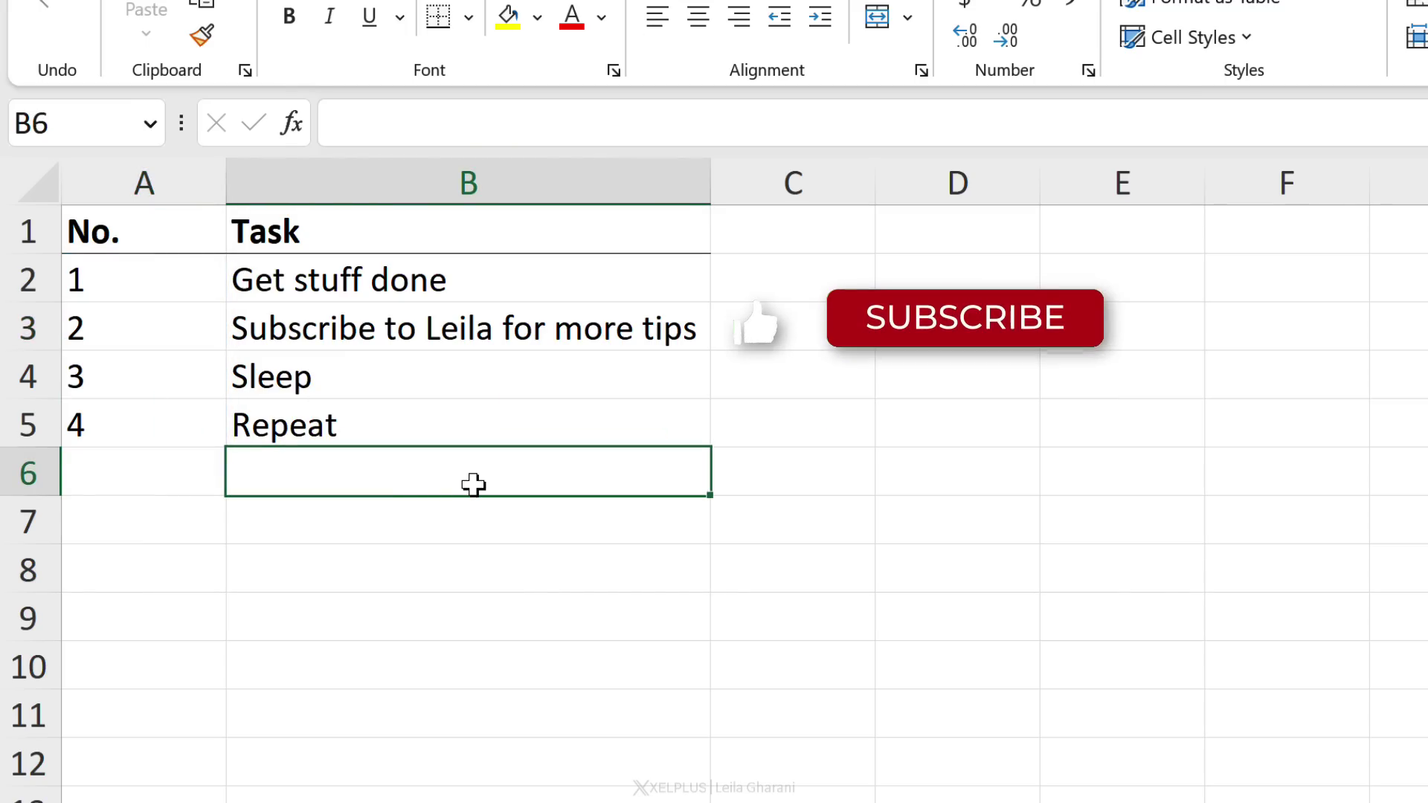
type("Get")
key("Return")
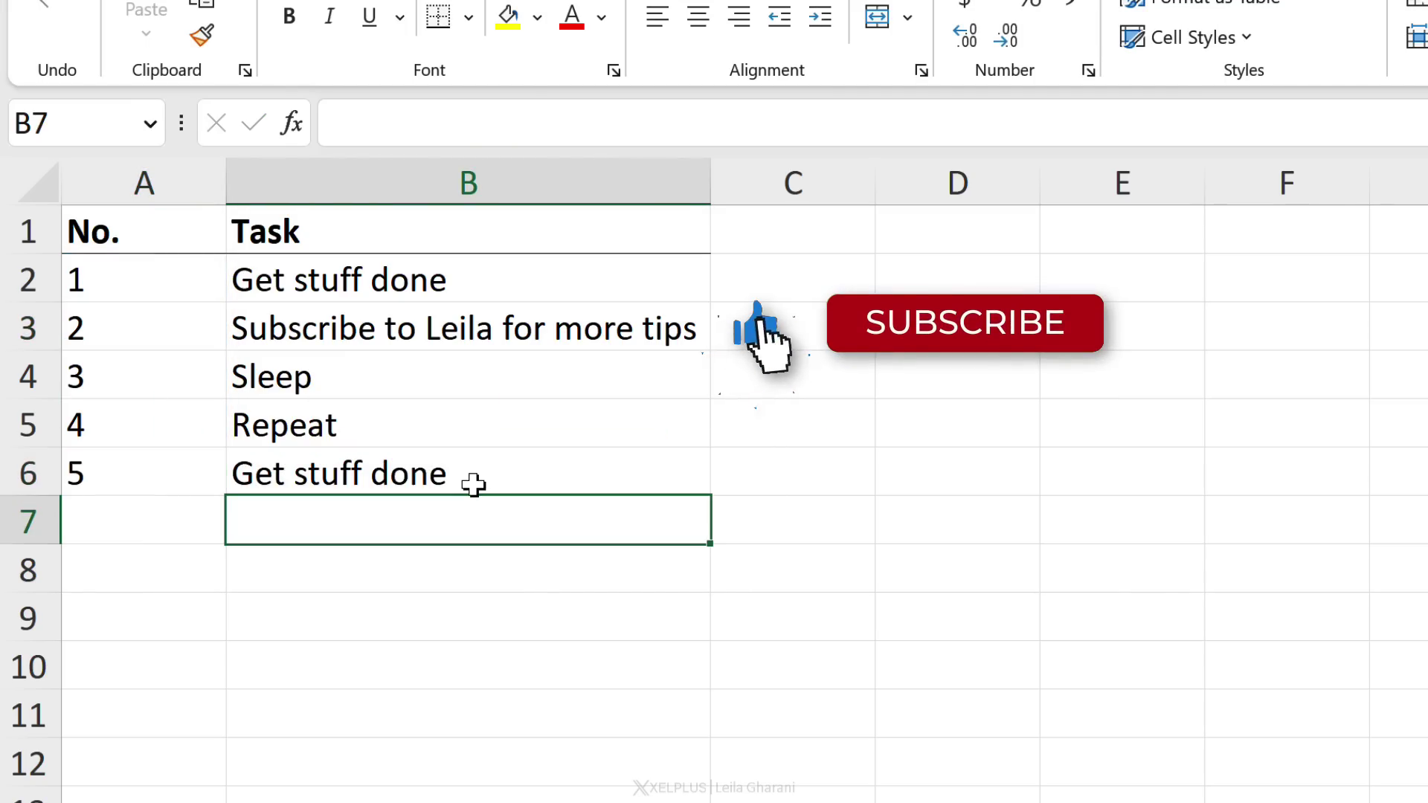
Step: Delete the Sleep row and check that the No. column renumbers 1 to 4
left_click(21, 372)
right_click(22, 381)
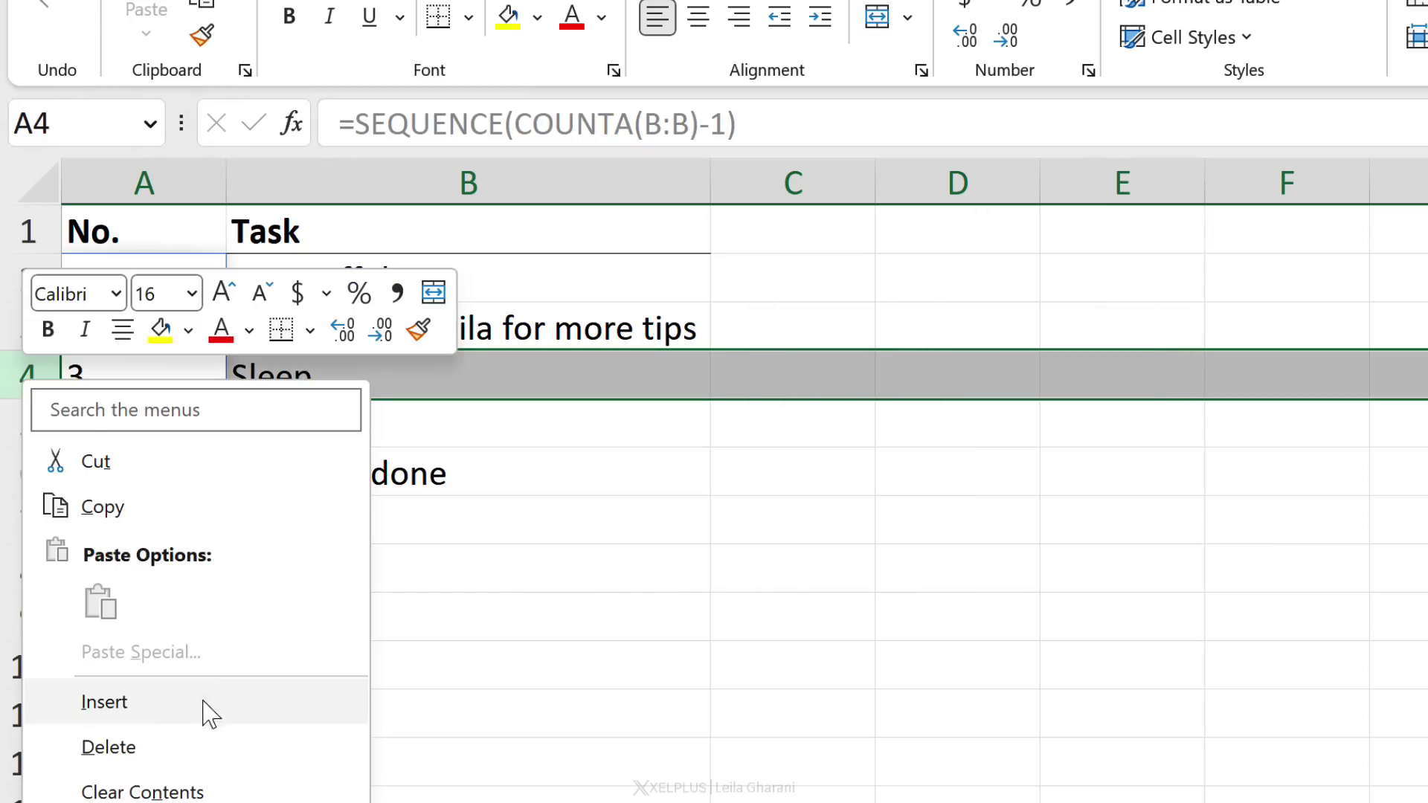
left_click(197, 748)
left_click_drag(104, 264, 122, 421)
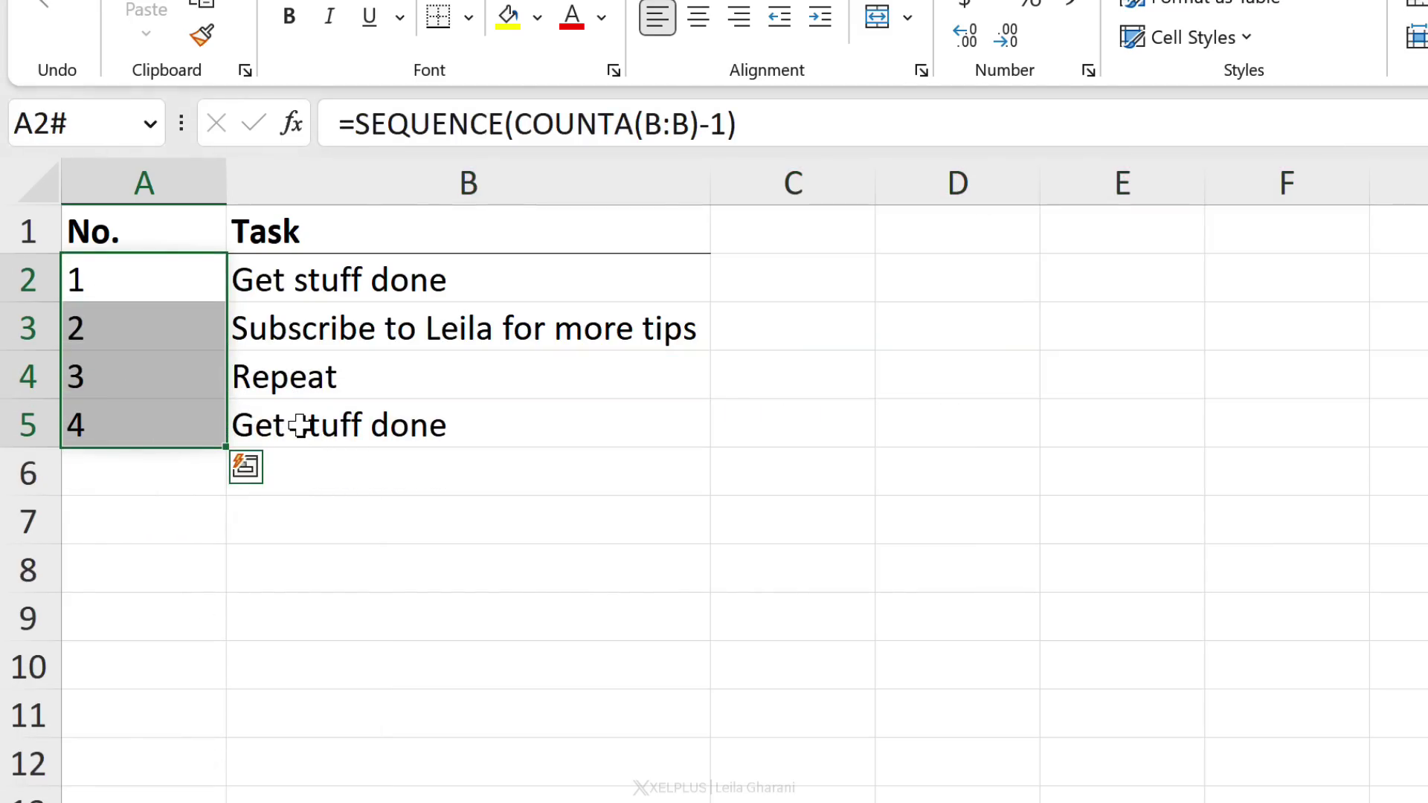
left_click(369, 438)
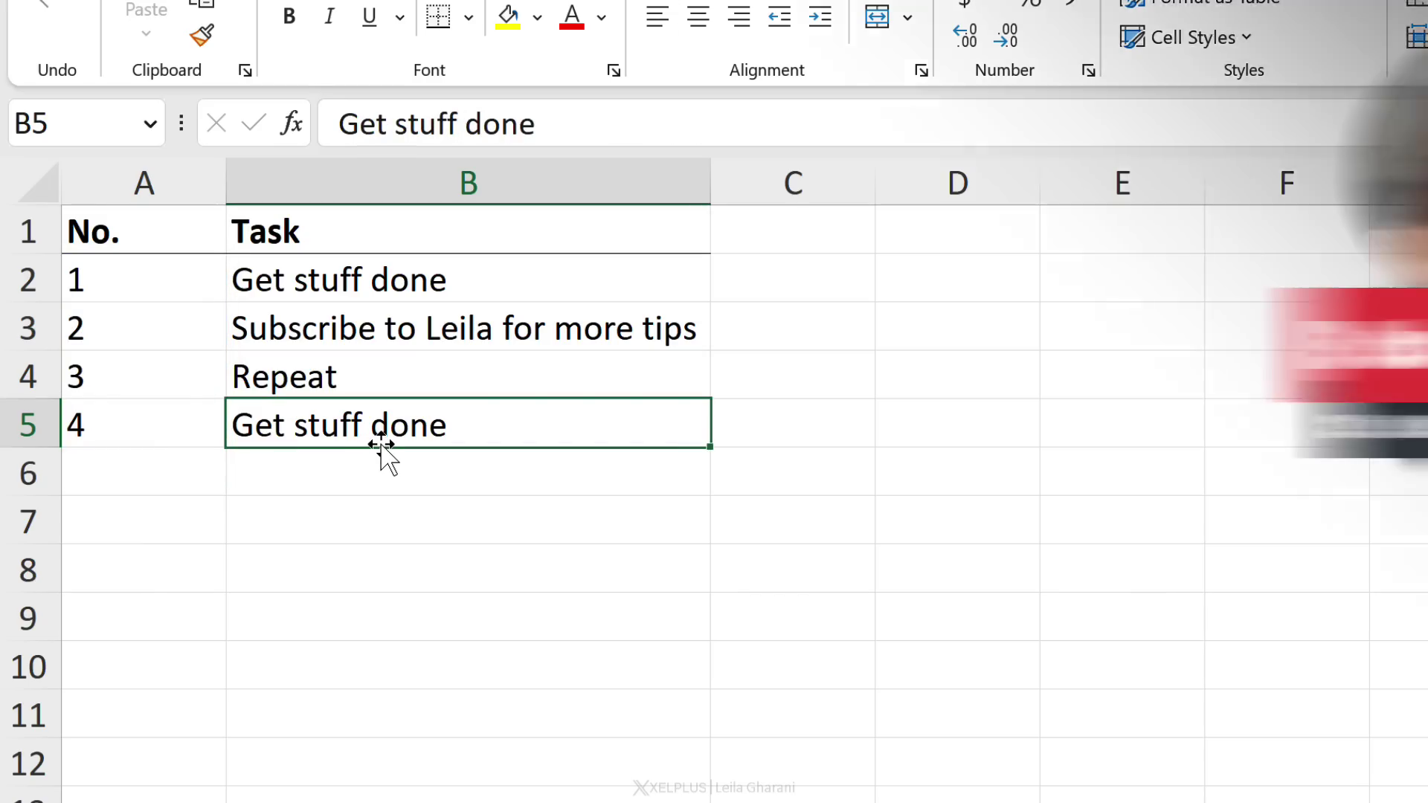
left_click(149, 275)
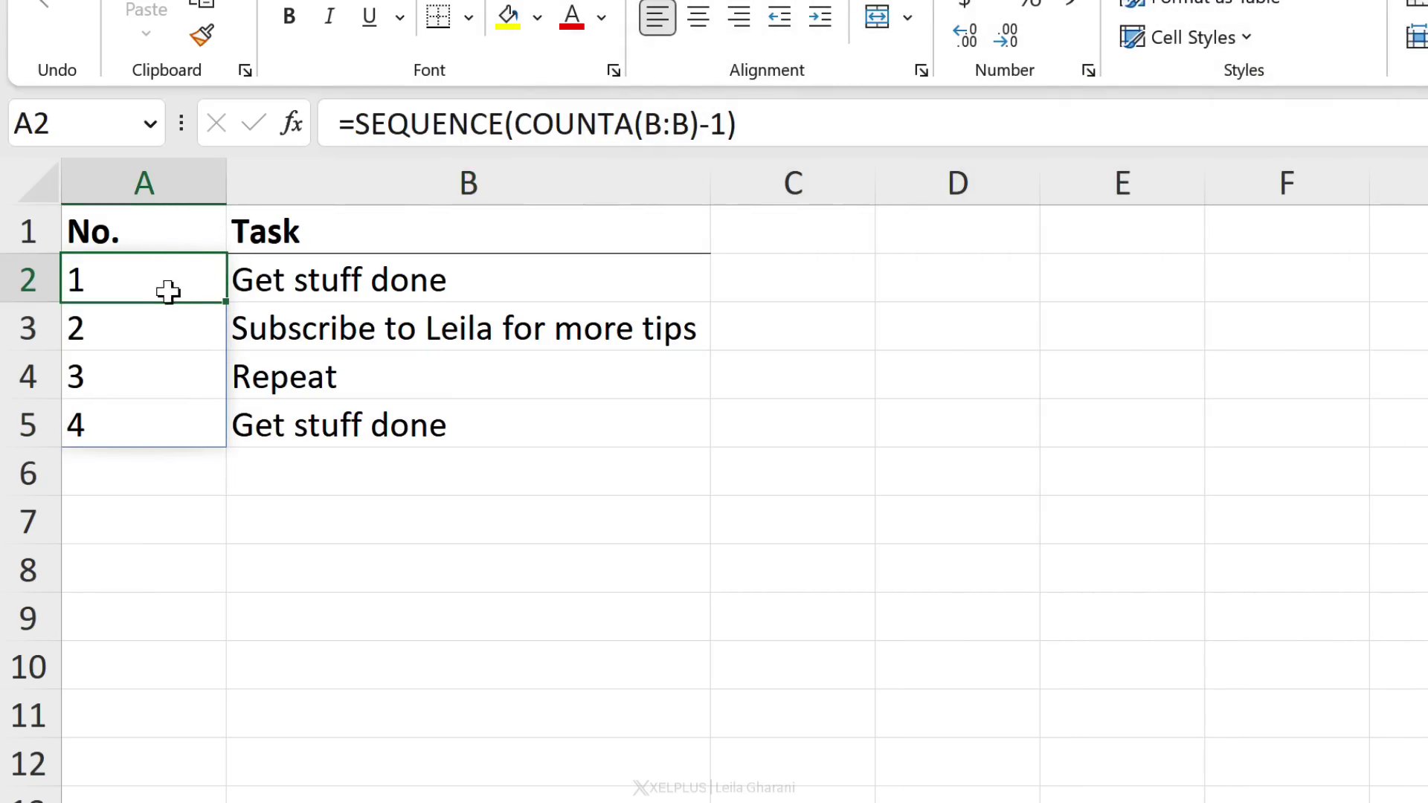
left_click(351, 124)
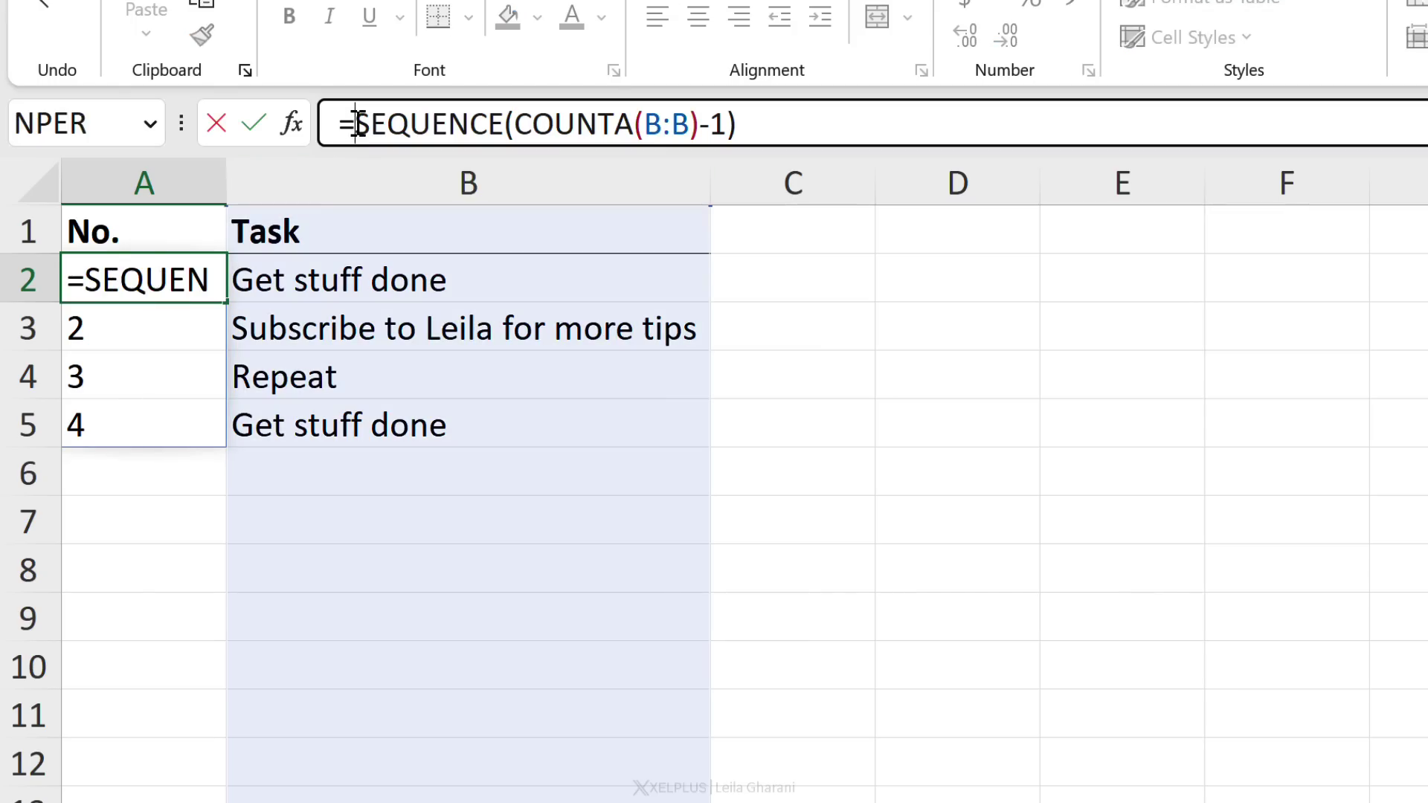
type("\"No")
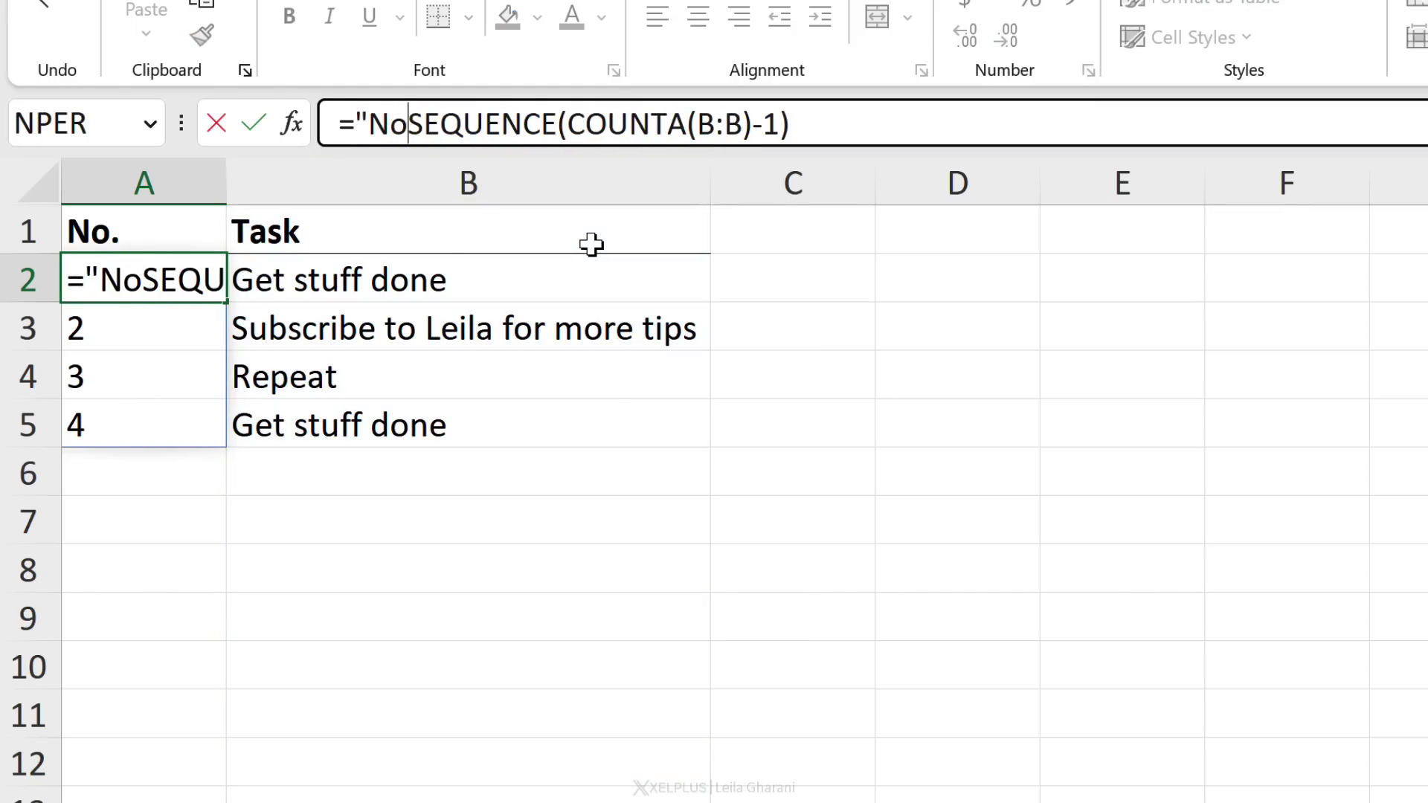
type(". \"")
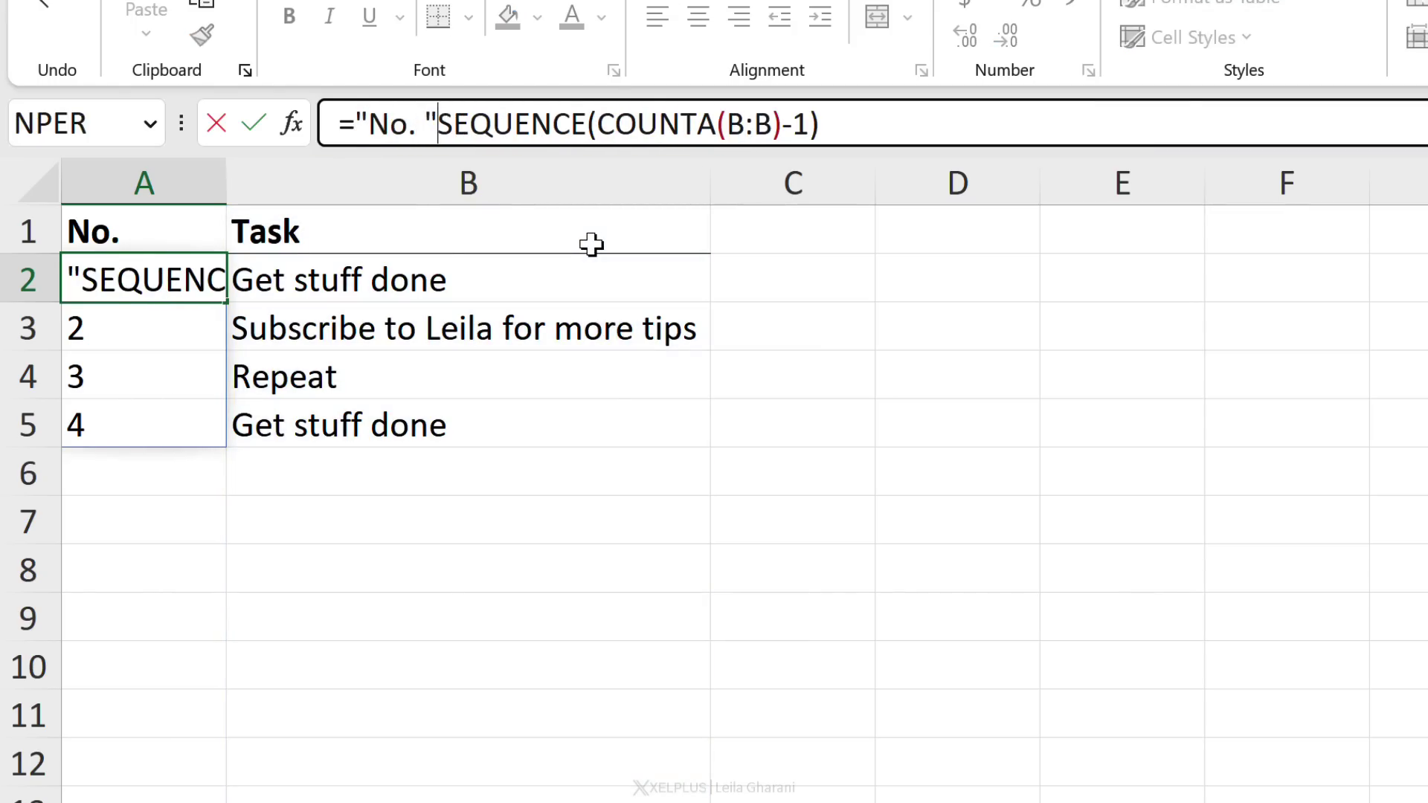
type(" &")
key("Return")
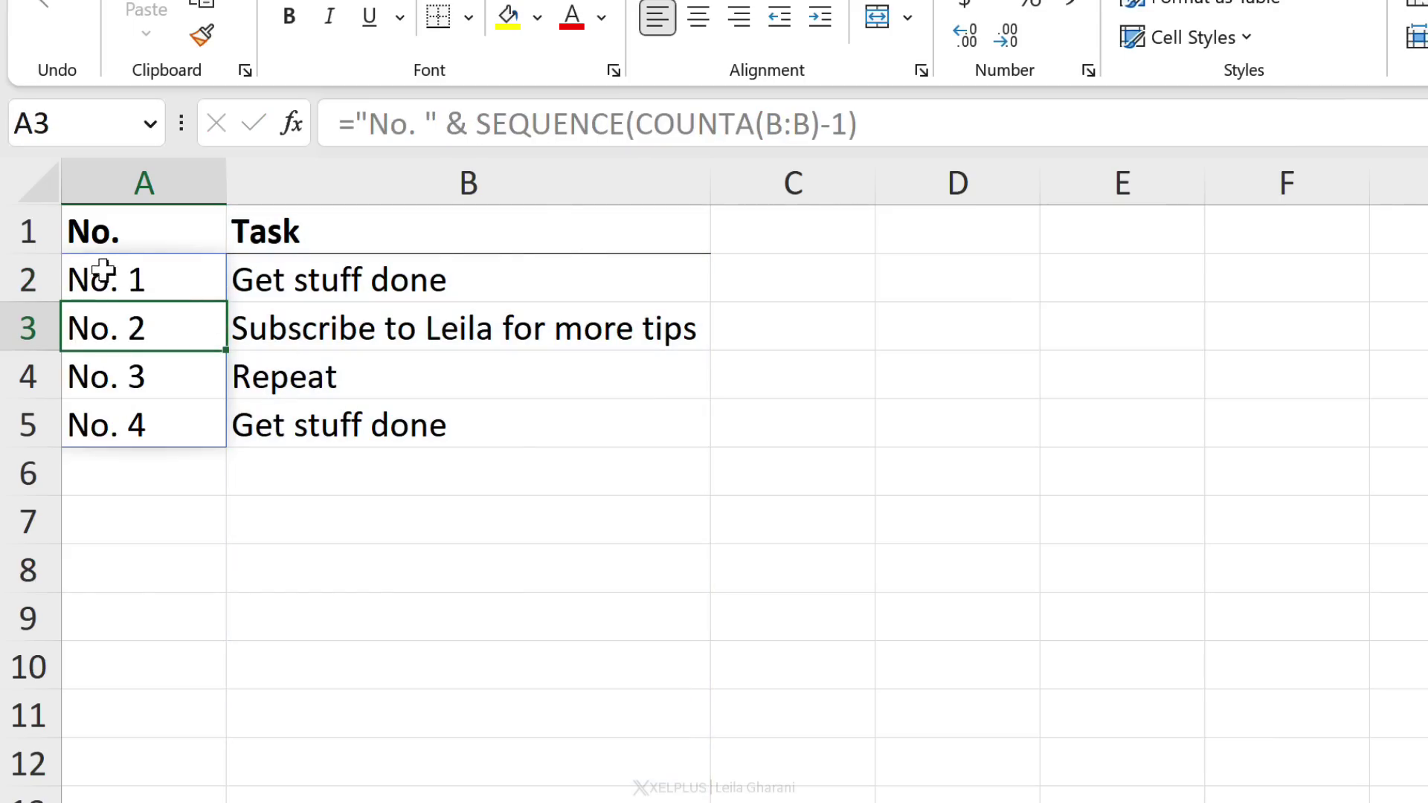
left_click(123, 283)
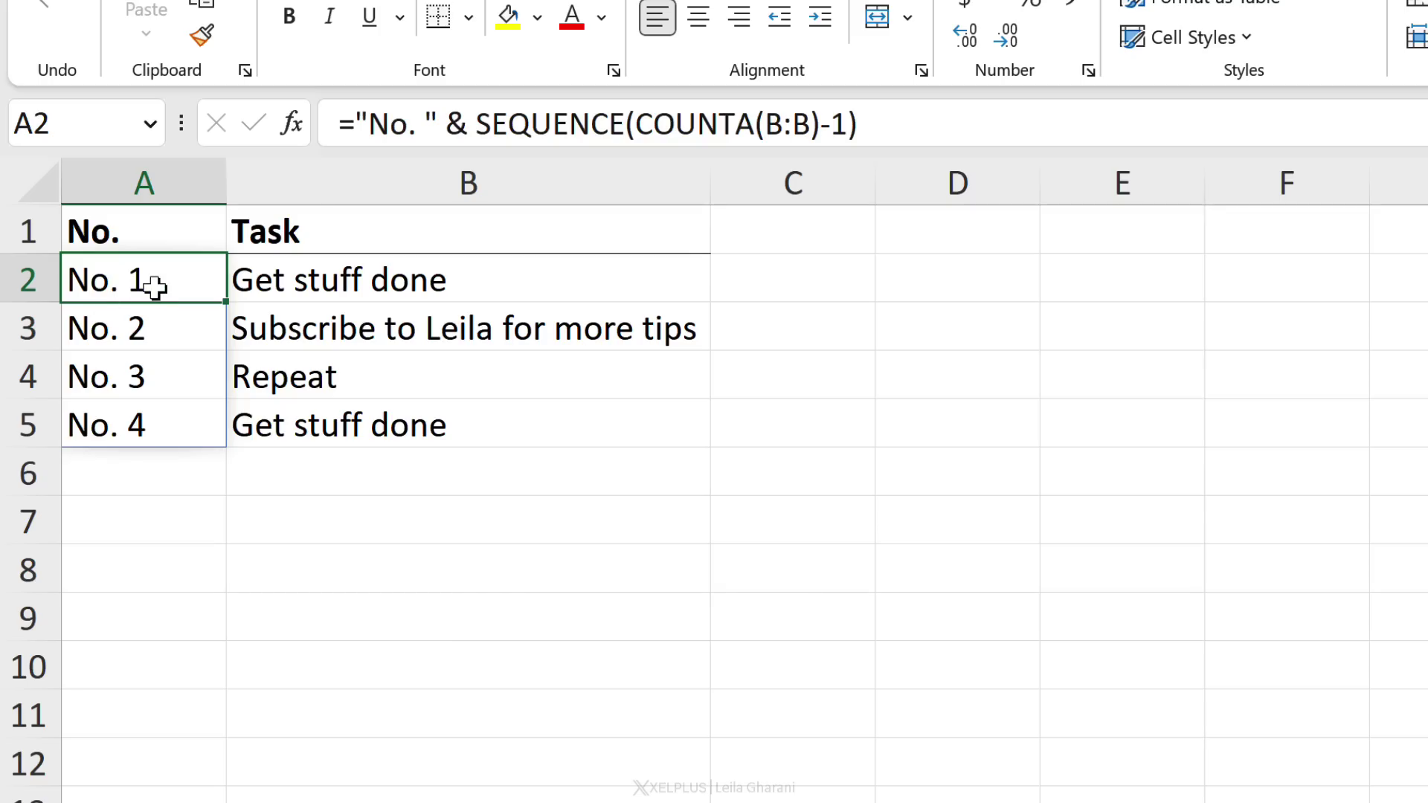
mouse_move(476, 122)
left_mouse_down()
mouse_move(357, 123)
mouse_move(758, 117)
left_mouse_up()
key("Delete")
key("Return")
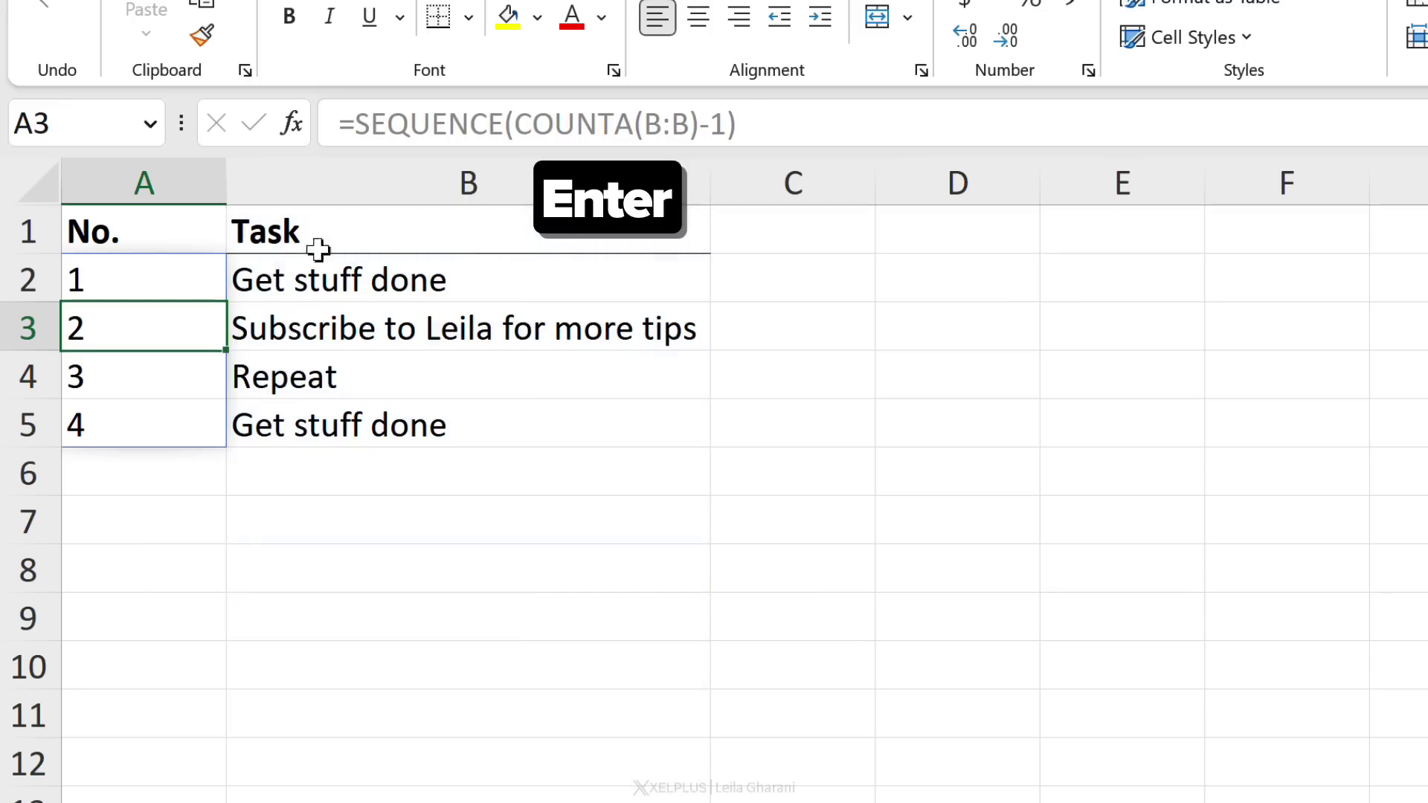
left_click(161, 276)
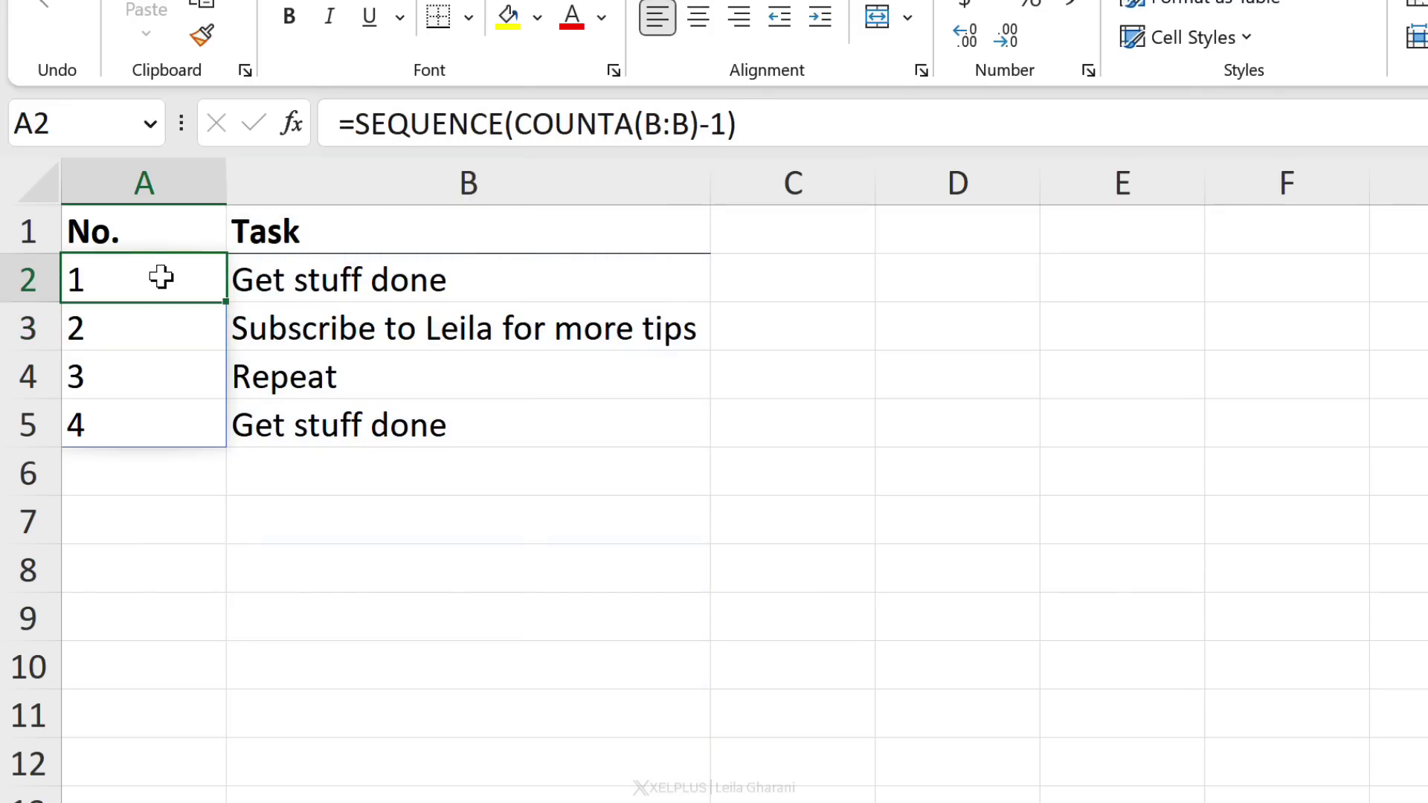
Step: Apply the custom number format "No. "# to column A in Format Cells
left_click(147, 178)
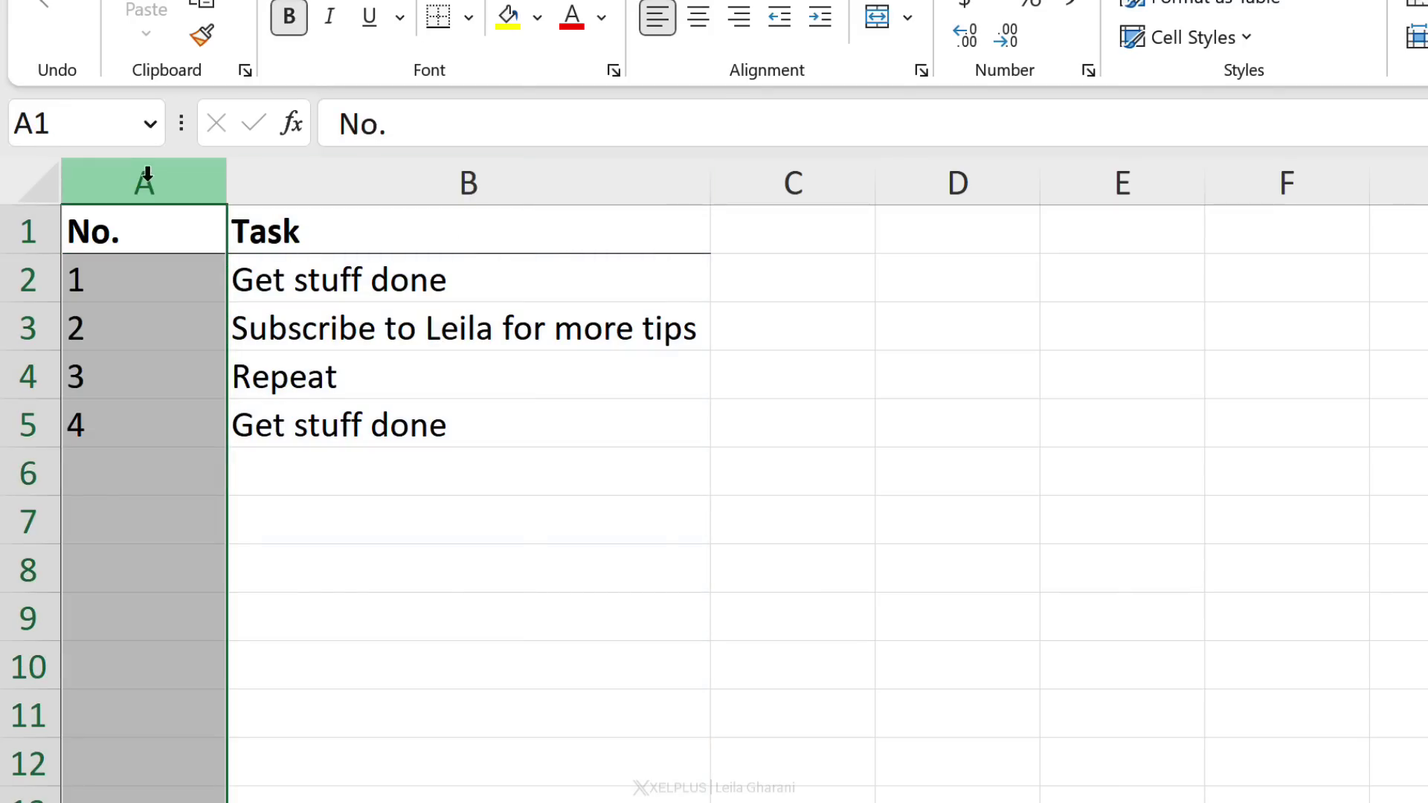
key("ctrl+1")
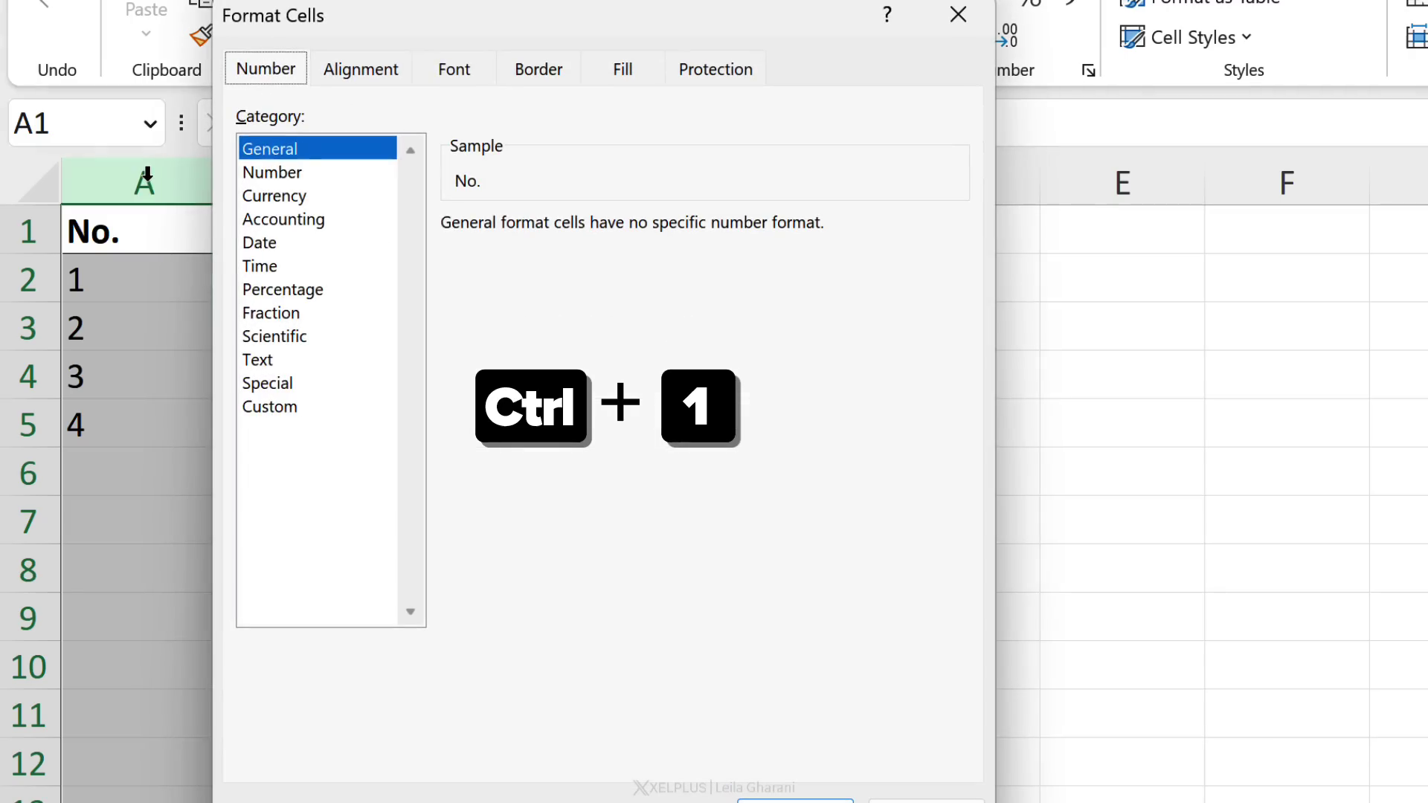
left_click(287, 408)
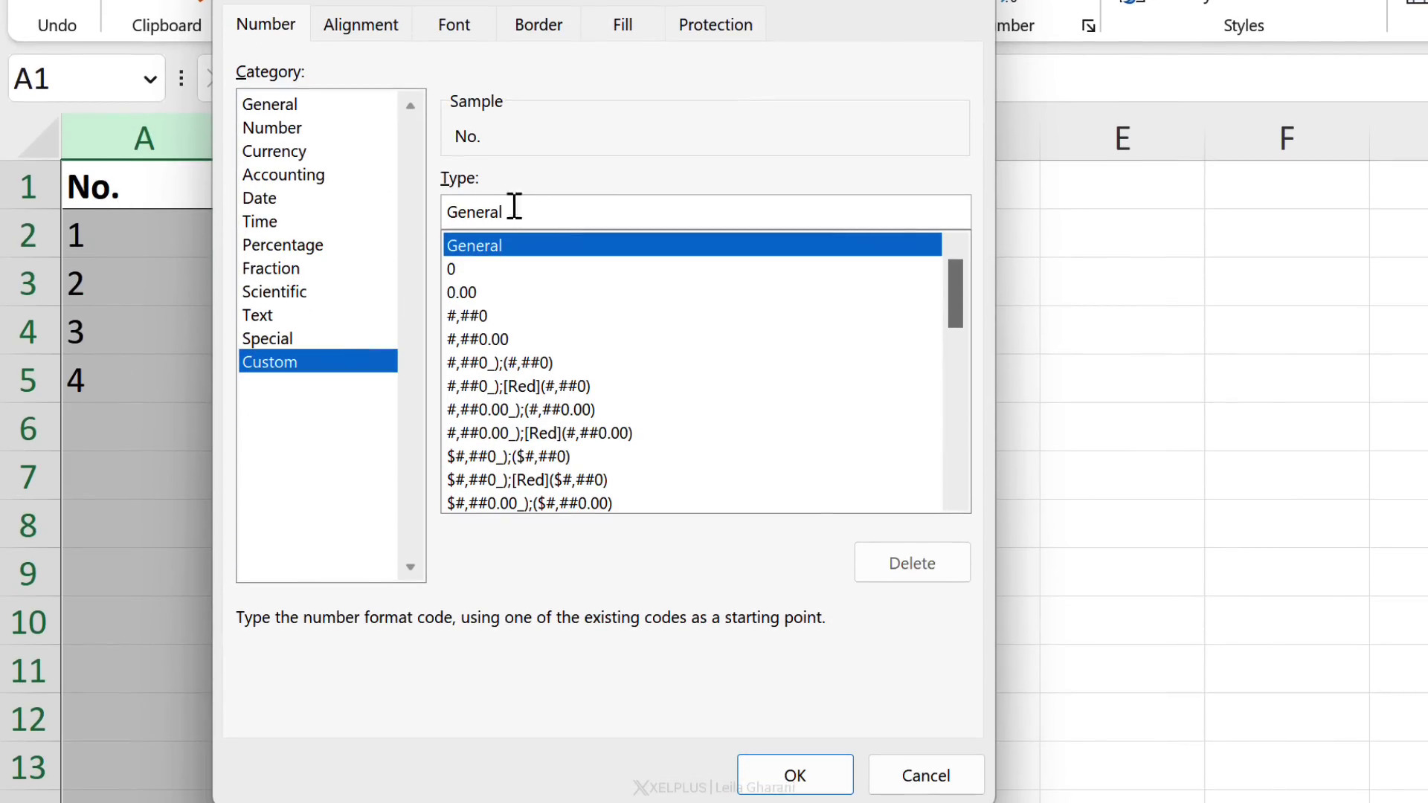
left_click_drag(514, 206, 445, 198)
type("\"No. \"#")
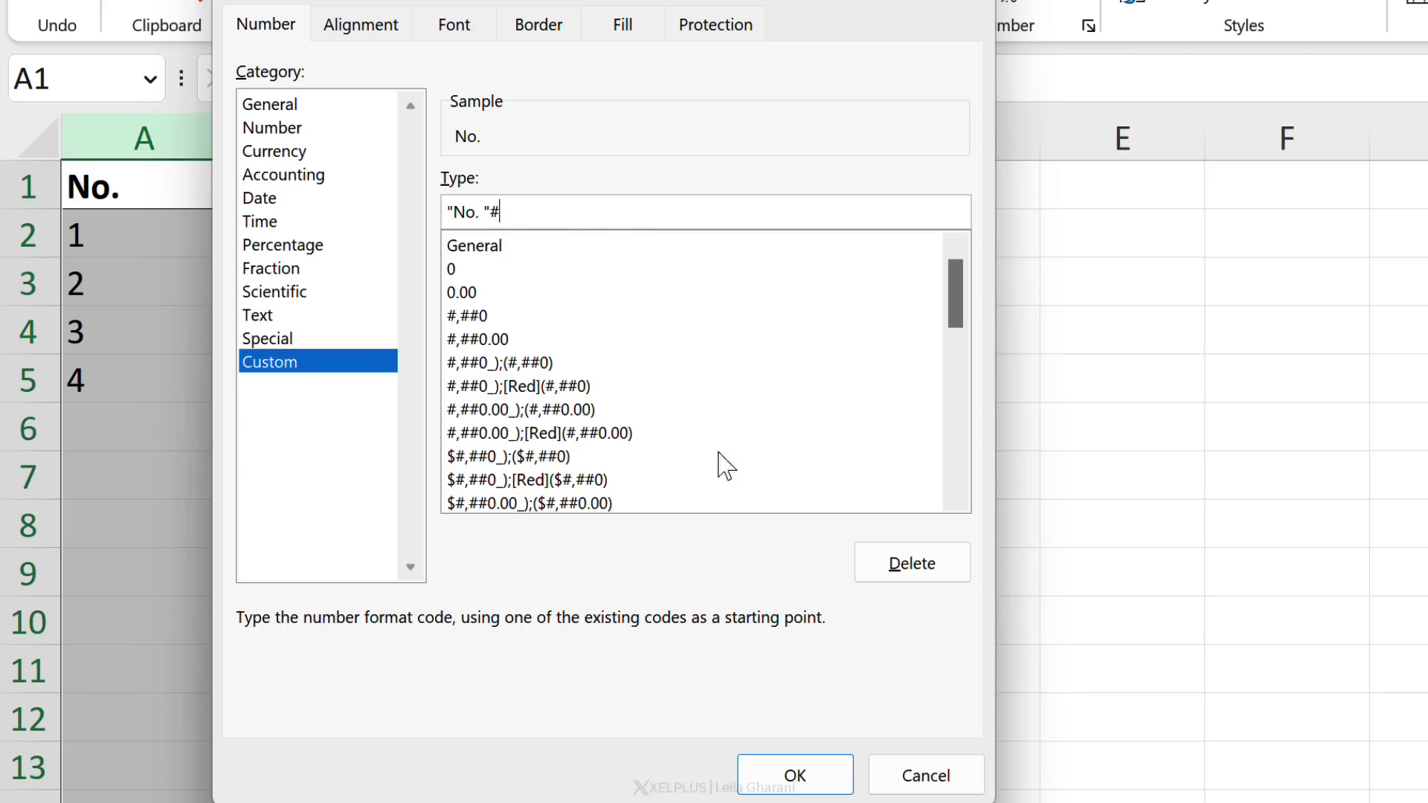
left_click(790, 774)
Step: Enter 'Eat again' in B6 as the fifth task, then bring up the Repeat row's options
left_click(179, 362)
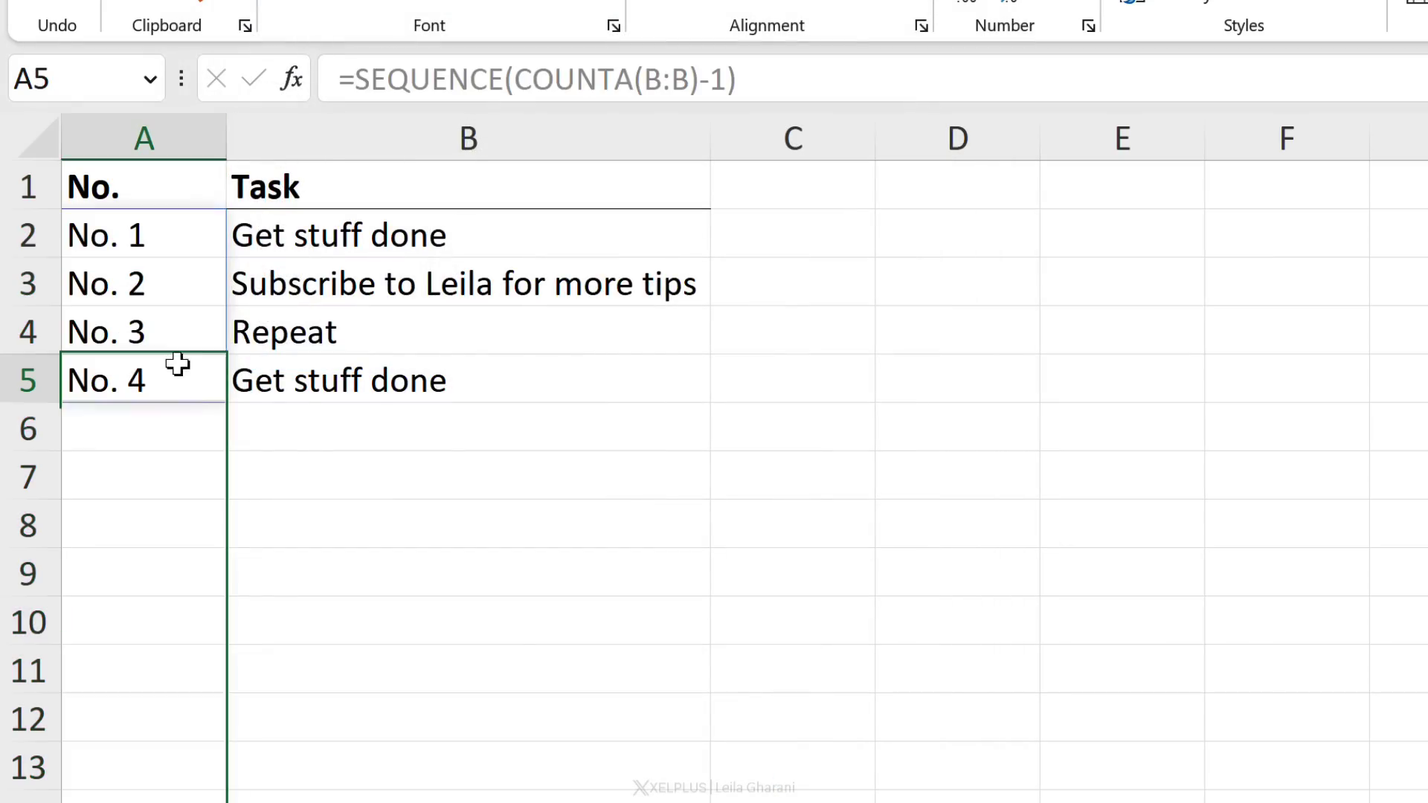
left_click(462, 441)
type("Eat again")
key("Return")
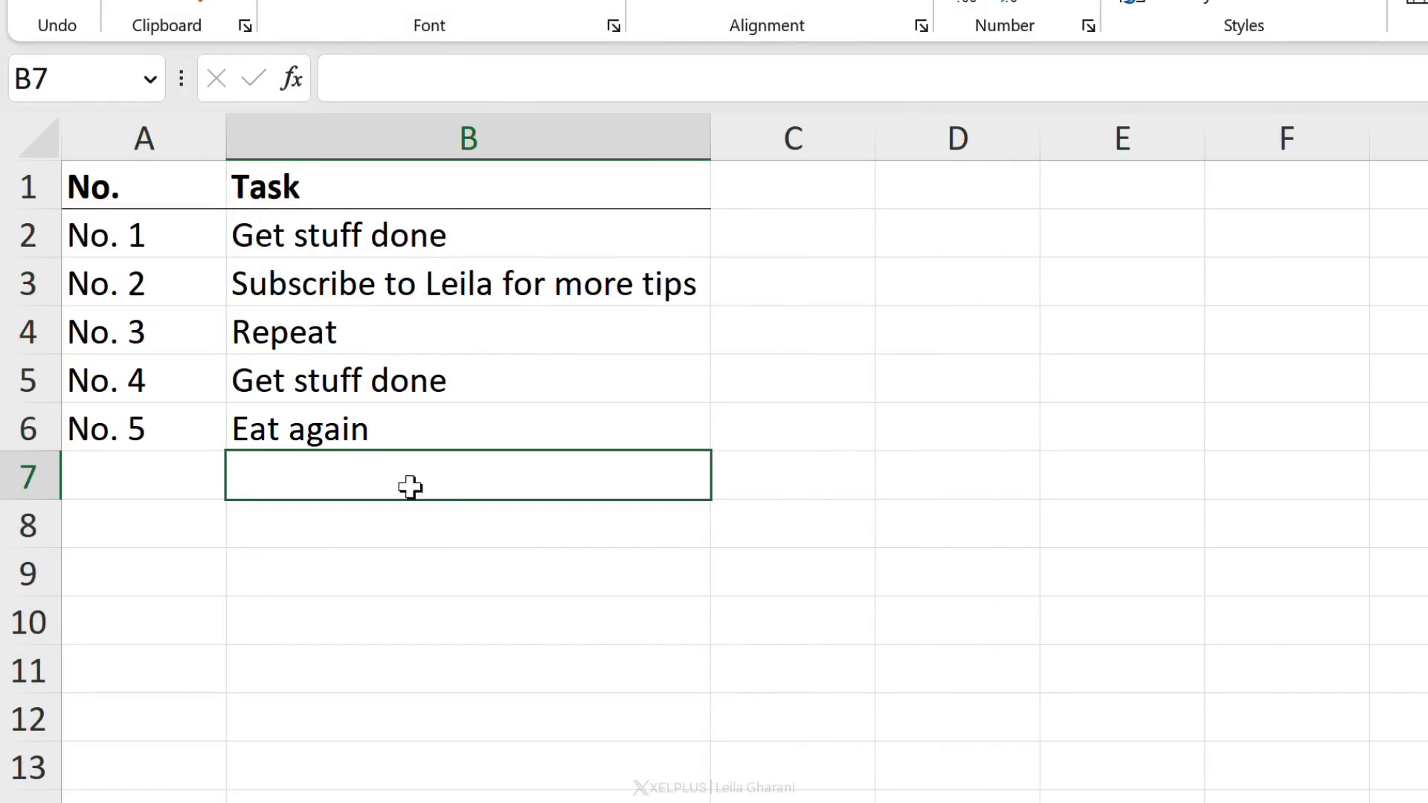
left_click(34, 332)
right_click(52, 333)
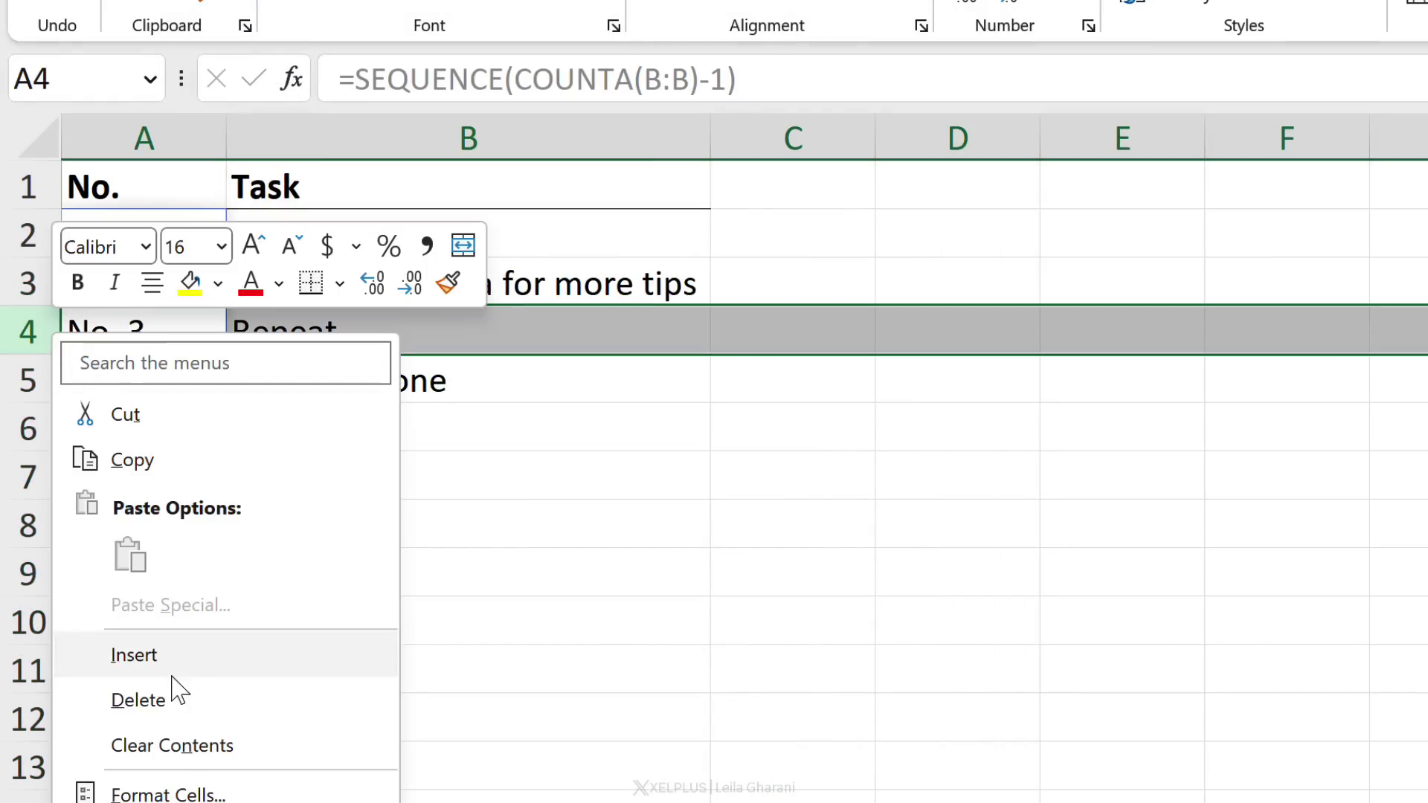